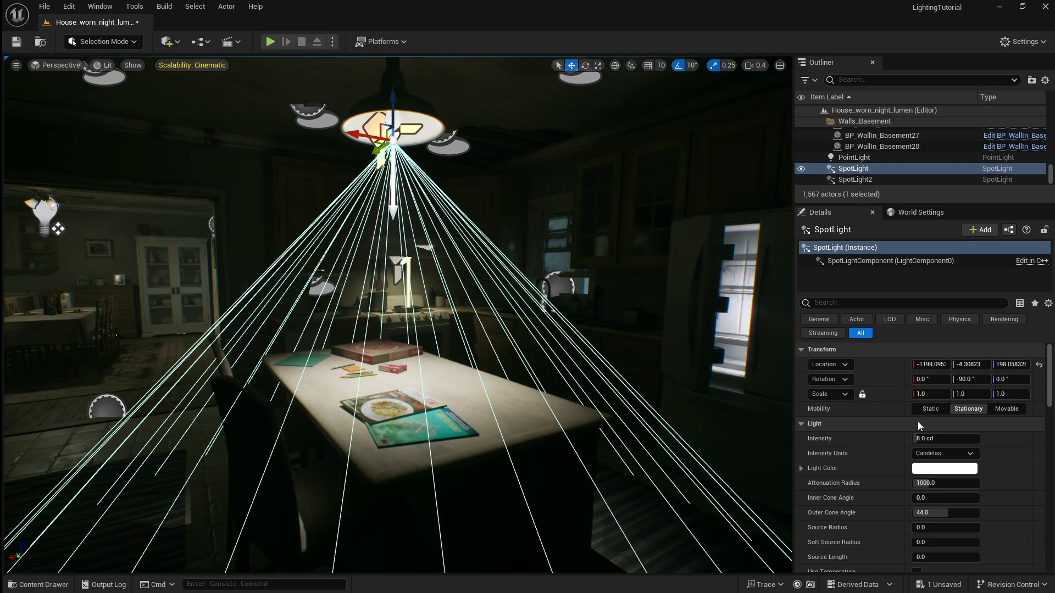
# Set the table spotlight's intensity to about 4 cd, its inner cone angle to about 29.4 and its outer cone angle to about 56.
pyautogui.moveTo(948, 440); pyautogui.dragTo(943, 440)
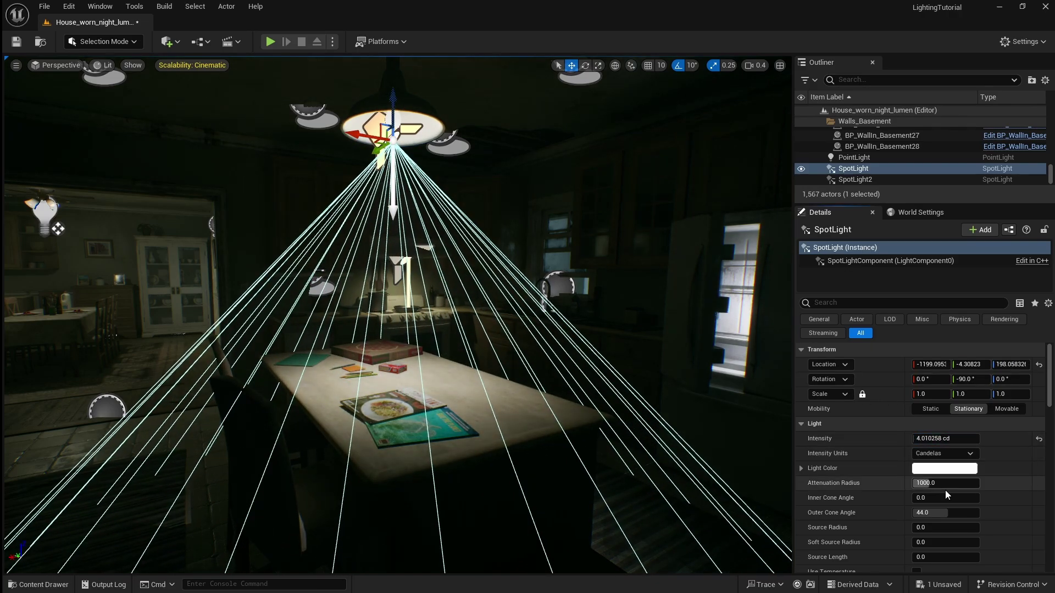
pyautogui.moveTo(946, 496); pyautogui.dragTo(960, 512)
pyautogui.moveTo(549, 384); pyautogui.dragTo(537, 376, button='right')
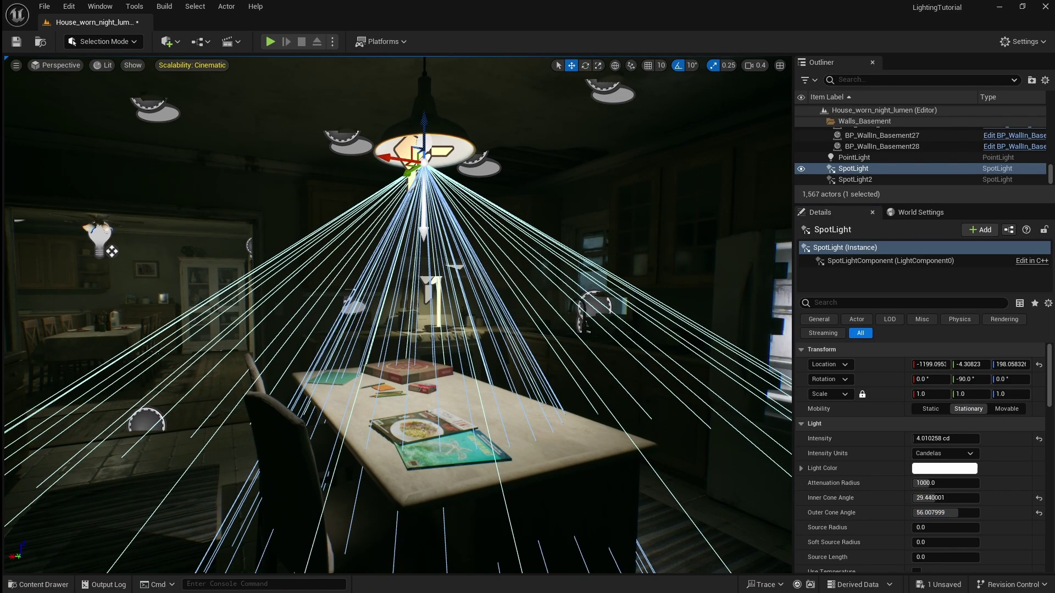
pyautogui.press('Escape')
pyautogui.moveTo(711, 438); pyautogui.dragTo(610, 434, button='right')
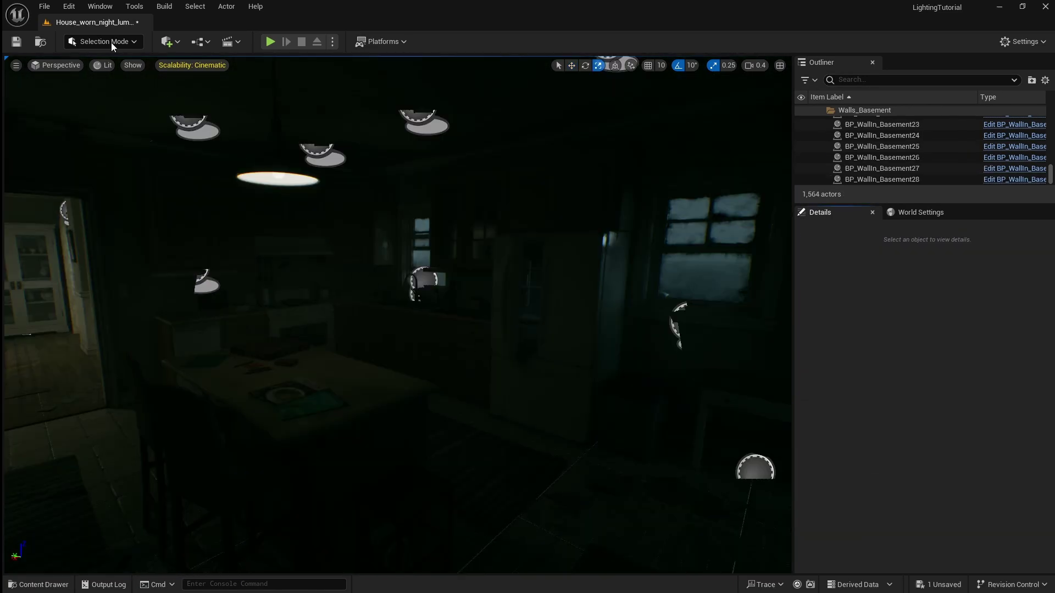
# Open the engine's Rendering section in the project settings.
pyautogui.click(69, 7)
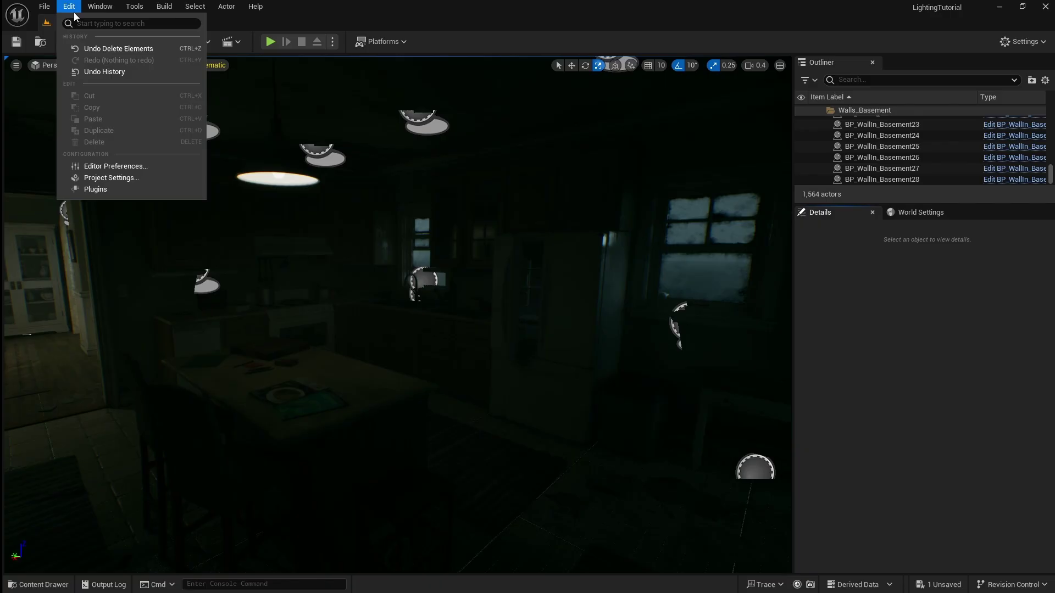
pyautogui.click(137, 177)
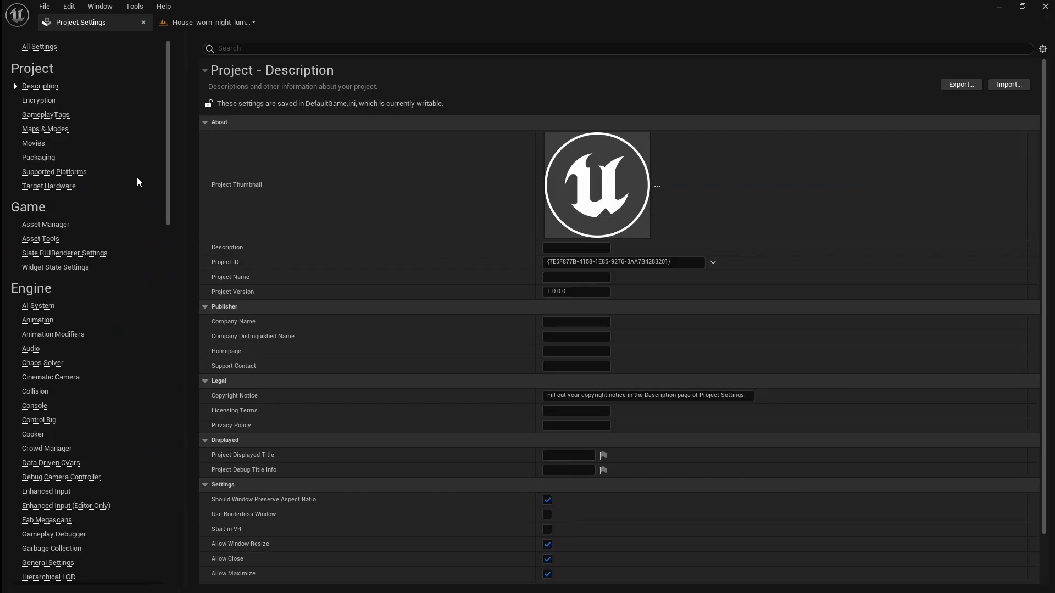
pyautogui.scroll(-10, 128, 254)
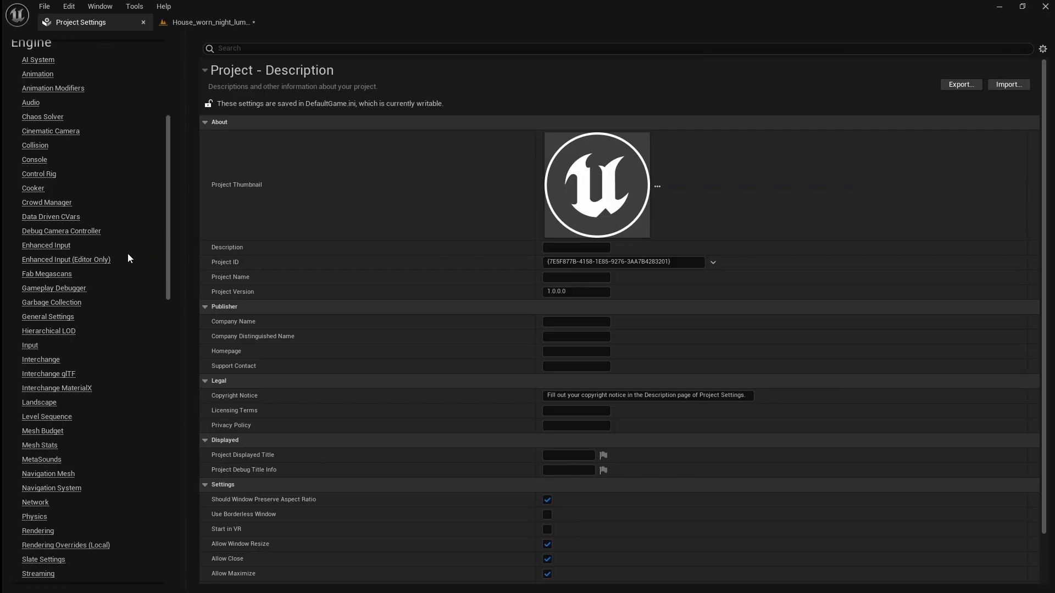
pyautogui.scroll(-1, 128, 258)
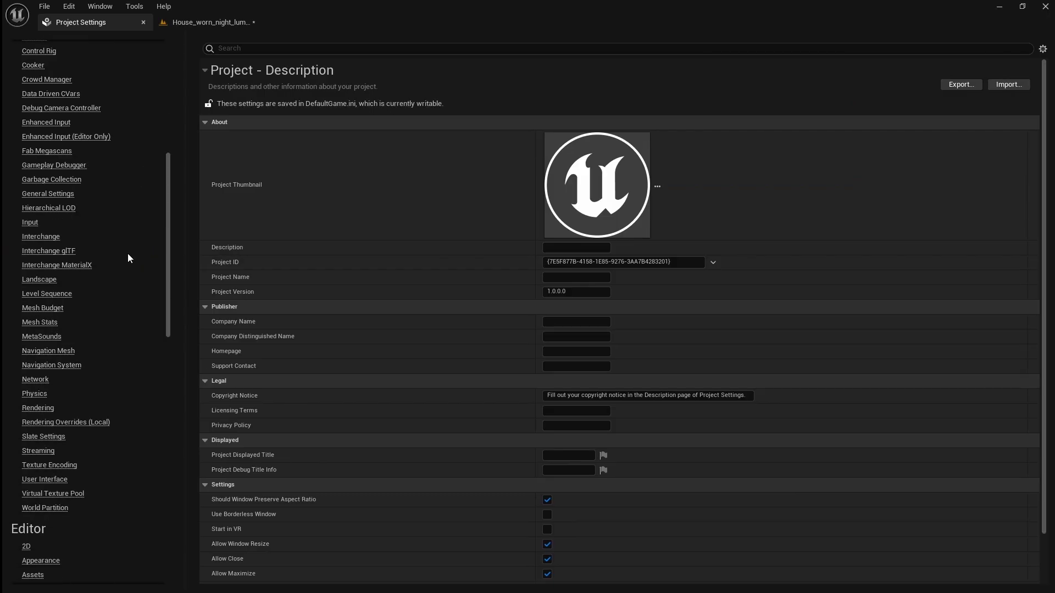
pyautogui.click(44, 411)
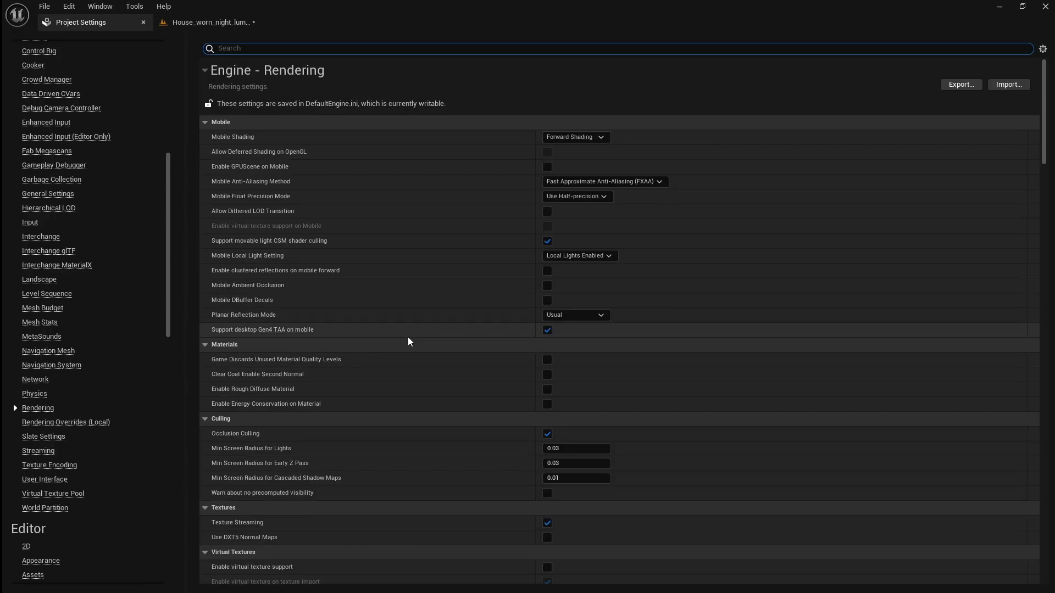
# Choose Lumen as the Dynamic Global Illumination Method and close the project settings.
pyautogui.scroll(-10, 407, 338)
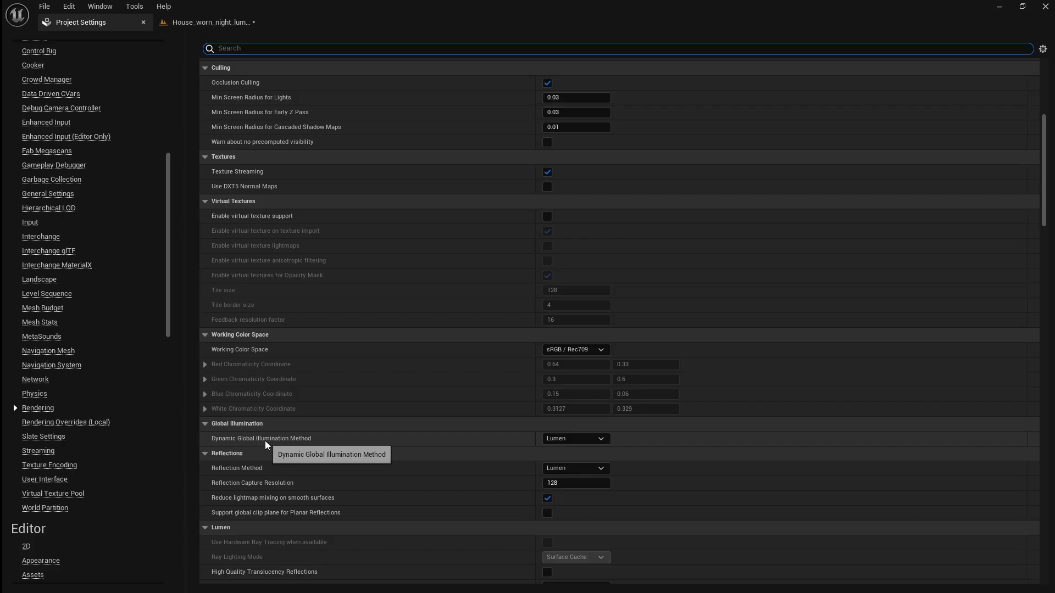
pyautogui.click(582, 439)
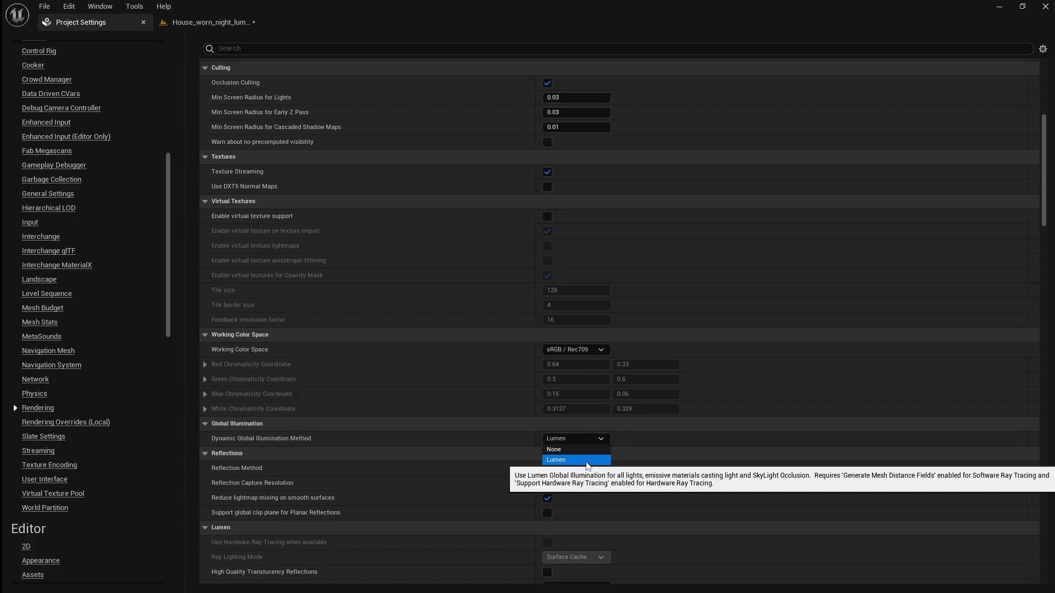
pyautogui.click(586, 463)
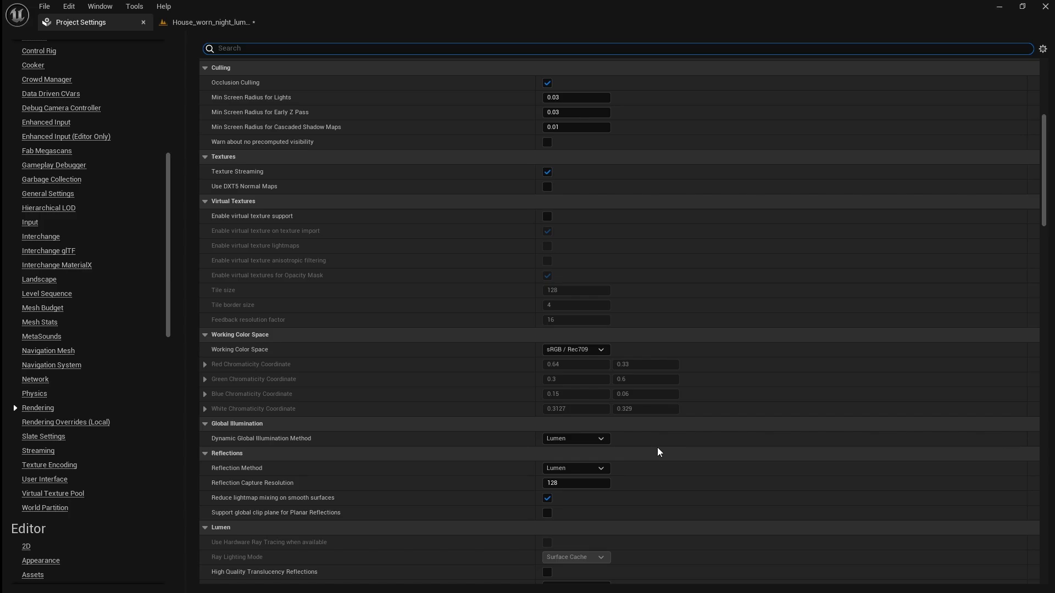
pyautogui.click(143, 22)
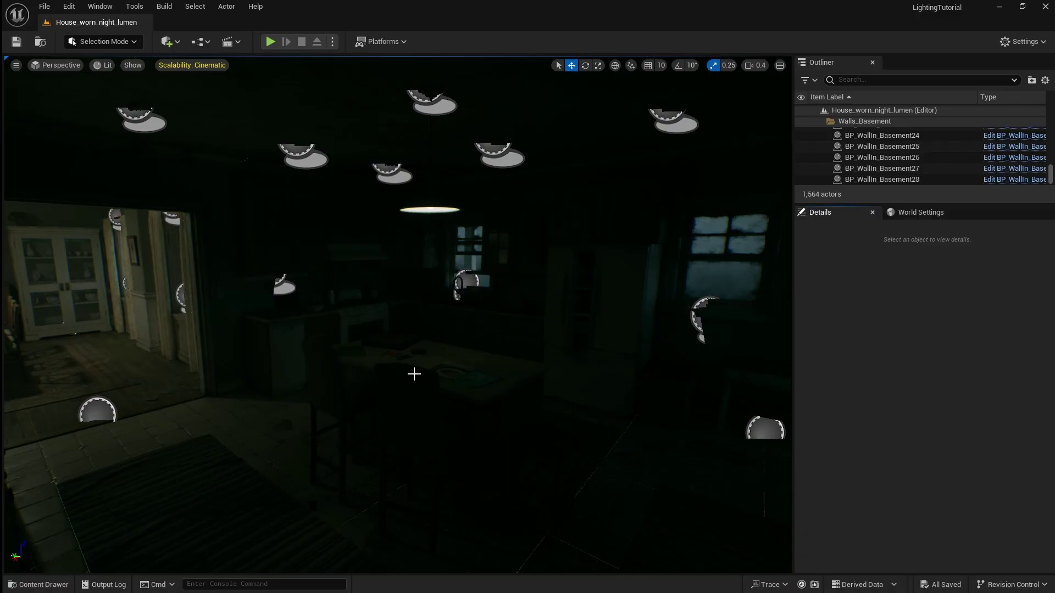
# Add a point light over the striped kitchen rug and raise it to a height of about 147.
pyautogui.click(170, 43)
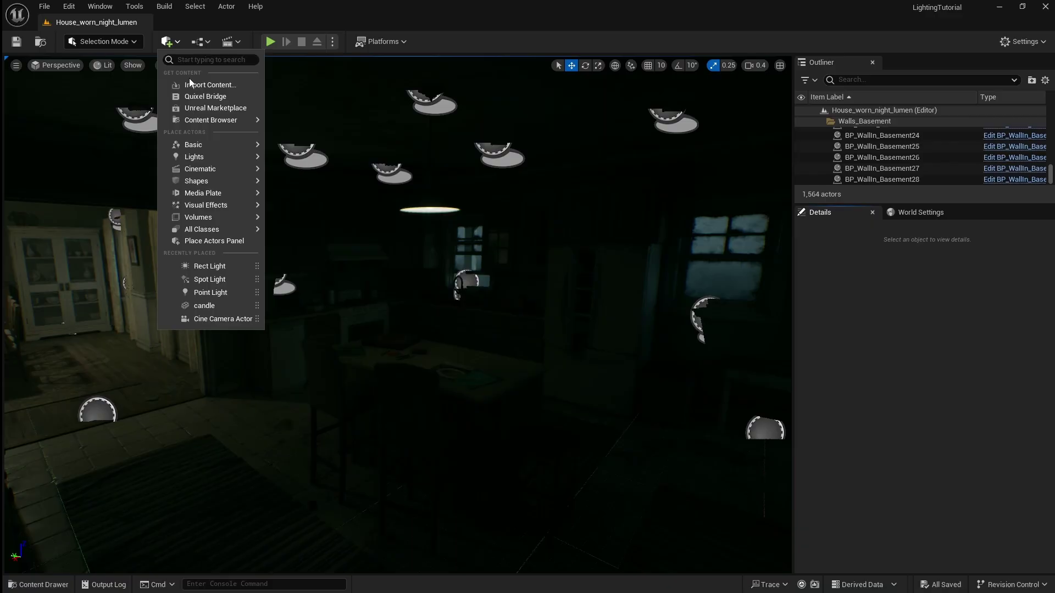
pyautogui.moveTo(213, 159)
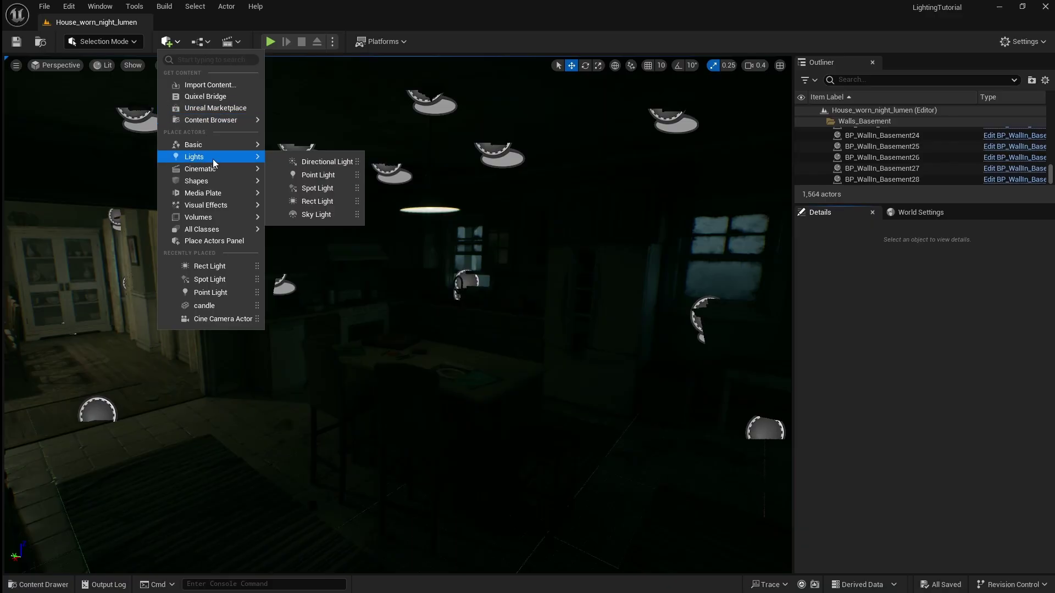
pyautogui.click(318, 174)
pyautogui.moveTo(353, 394); pyautogui.dragTo(214, 527)
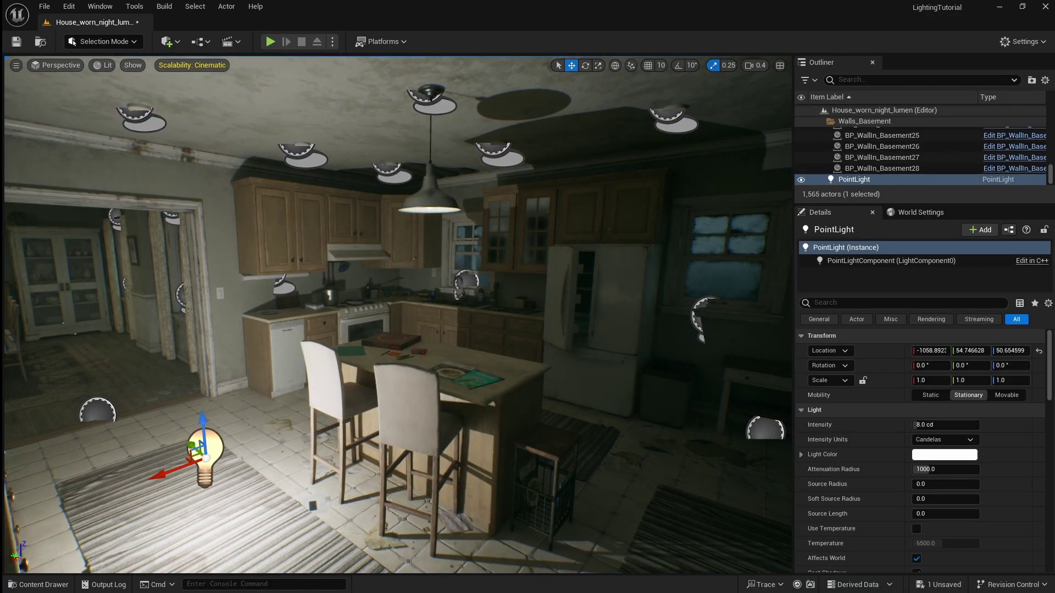
pyautogui.moveTo(311, 504); pyautogui.dragTo(154, 504, button='right')
pyautogui.moveTo(422, 343); pyautogui.dragTo(423, 206)
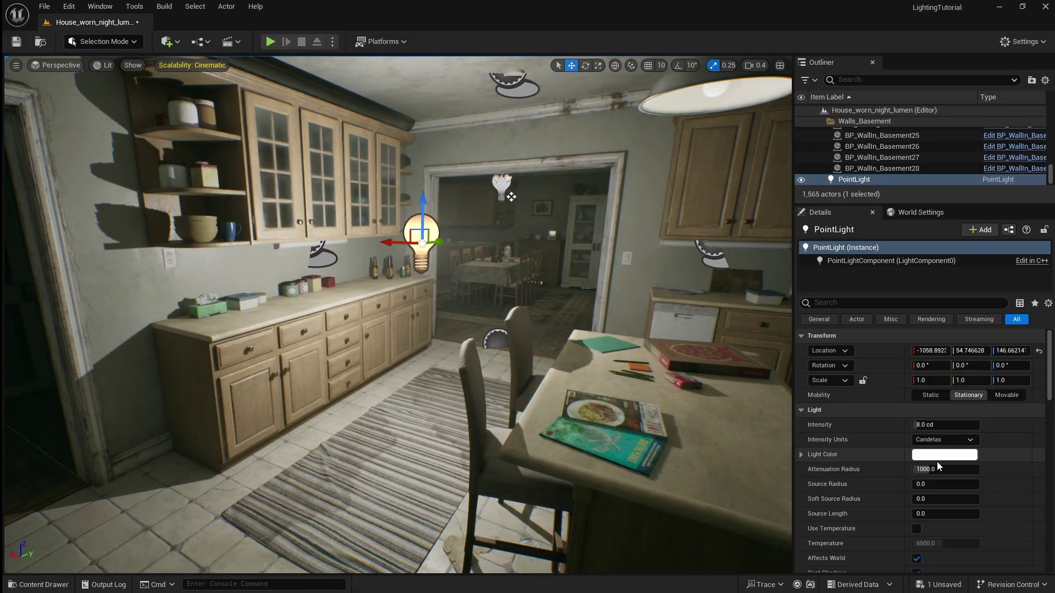
# Set the point light's attenuation radius to about 266 and delete the light.
pyautogui.moveTo(937, 469)
pyautogui.mouseDown()
pyautogui.moveTo(901, 469)
pyautogui.moveTo(943, 469)
pyautogui.mouseUp()
pyautogui.scroll(-6, 640, 384)
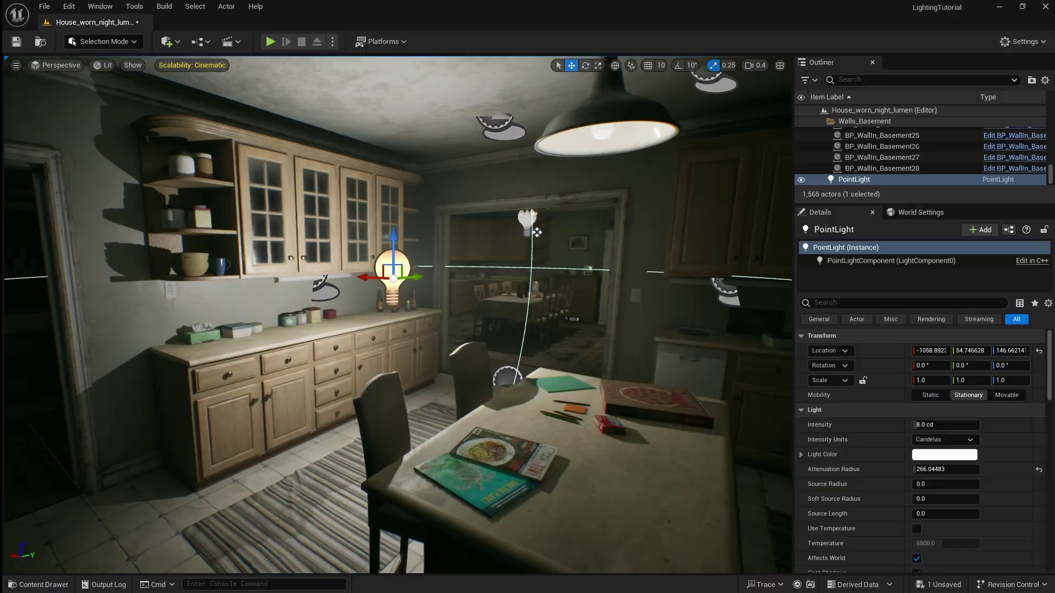
pyautogui.press('Escape')
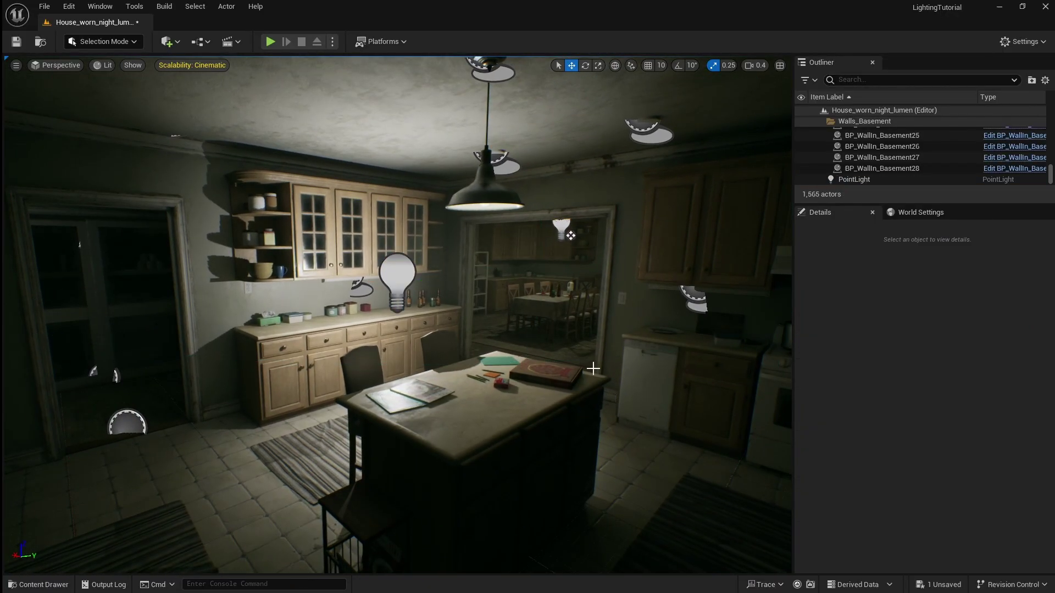
pyautogui.click(402, 275)
pyautogui.press('Delete')
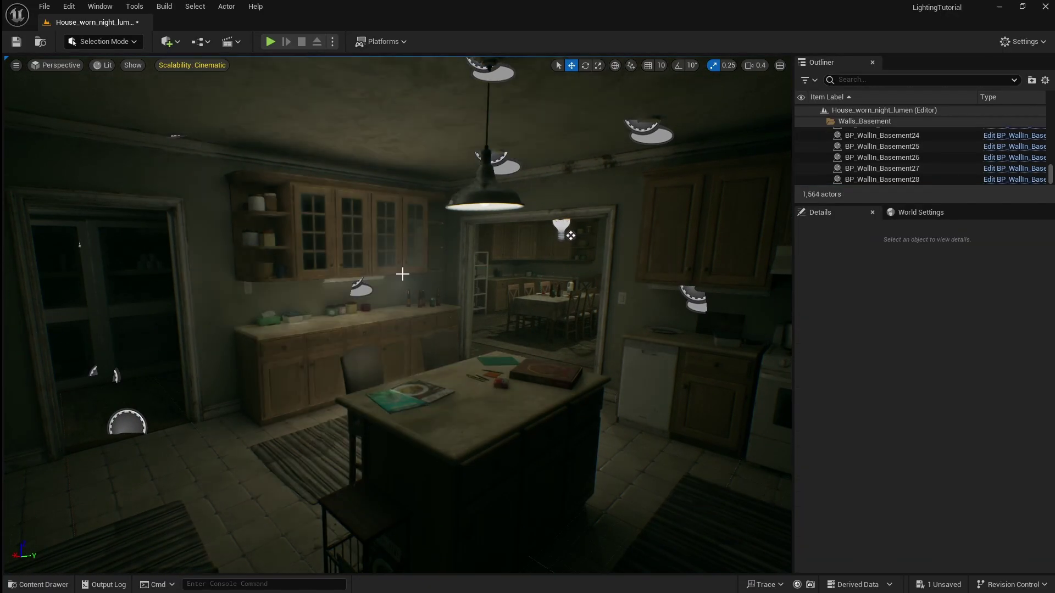
# Add a spot light near the kitchen ceiling and move it along the X axis to about -1057, above the rug.
pyautogui.click(167, 41)
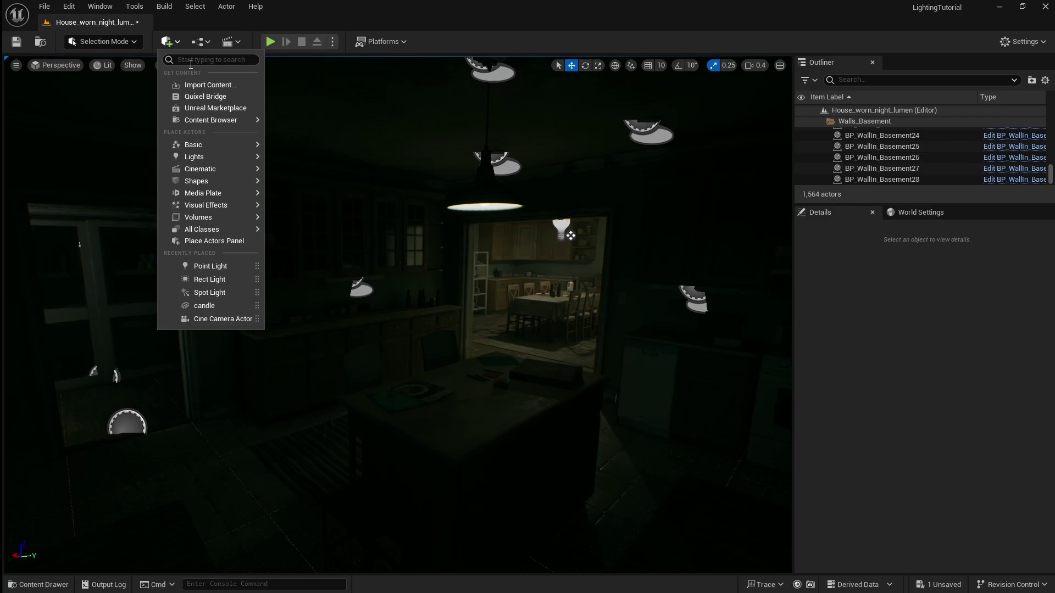
pyautogui.moveTo(228, 157)
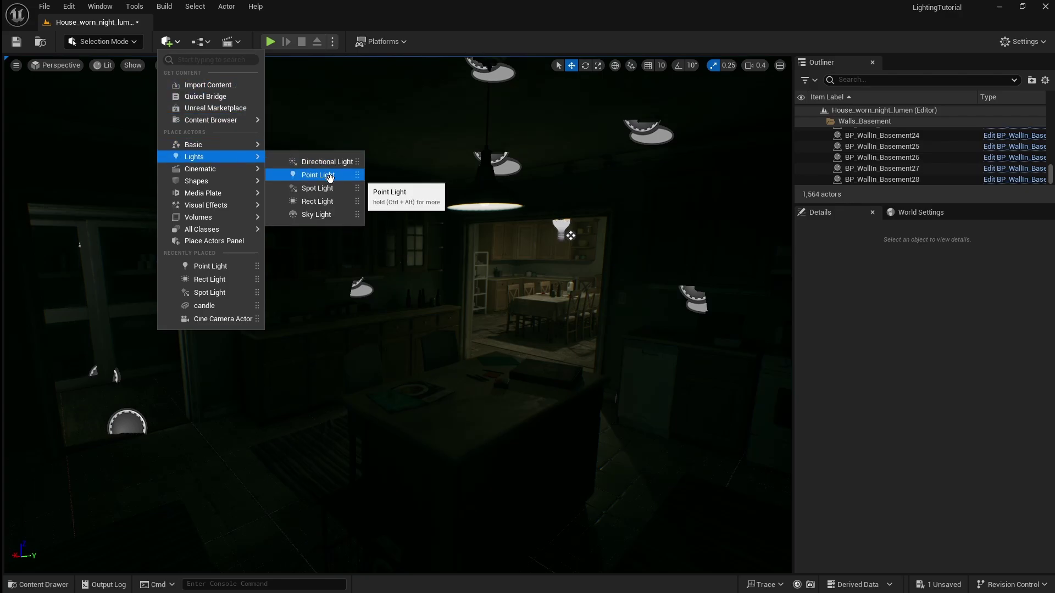
pyautogui.moveTo(339, 189); pyautogui.dragTo(324, 164)
pyautogui.moveTo(324, 164); pyautogui.dragTo(483, 168, button='right')
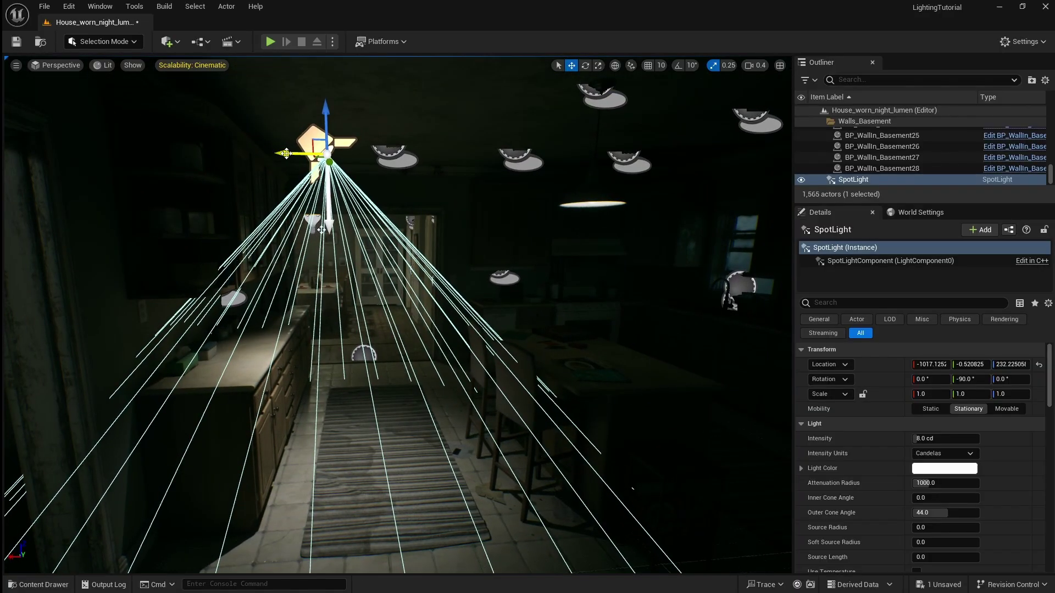
pyautogui.moveTo(287, 159); pyautogui.dragTo(350, 163)
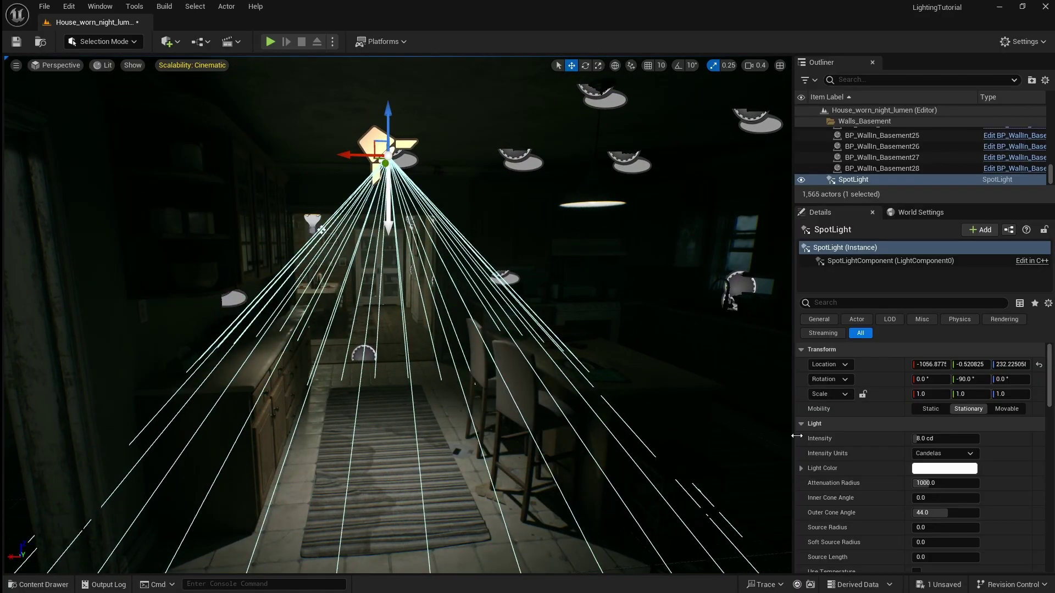
# Narrow the spot light's outer cone angle to about 26.3 and delete the light.
pyautogui.moveTo(946, 513)
pyautogui.mouseDown()
pyautogui.moveTo(923, 513)
pyautogui.moveTo(932, 512)
pyautogui.mouseUp()
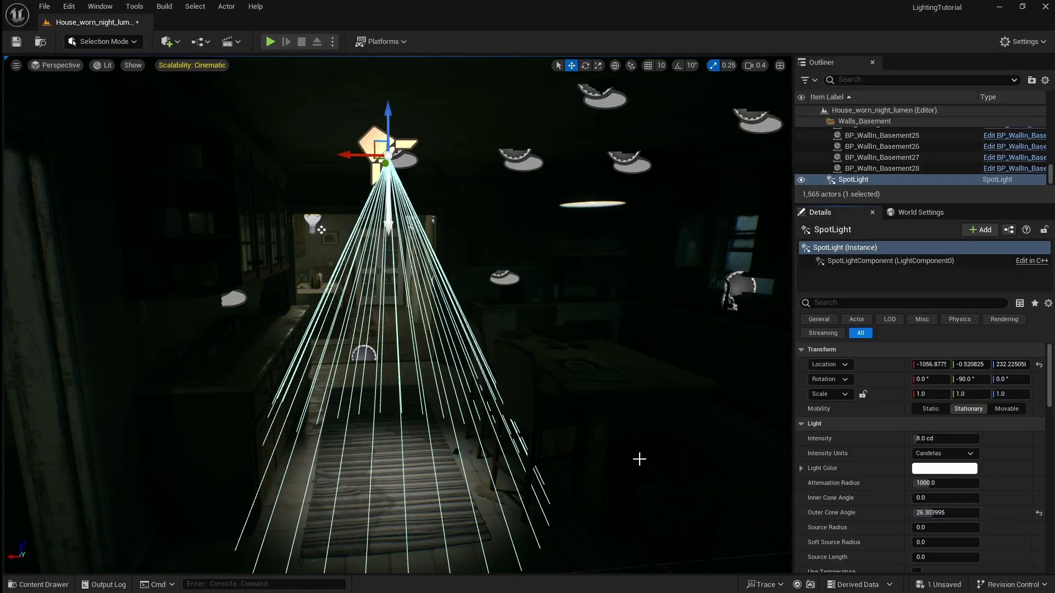
pyautogui.moveTo(639, 459)
pyautogui.mouseDown(button='right')
pyautogui.moveTo(638, 431)
pyautogui.moveTo(638, 462)
pyautogui.mouseUp(button='right')
pyautogui.press('Escape')
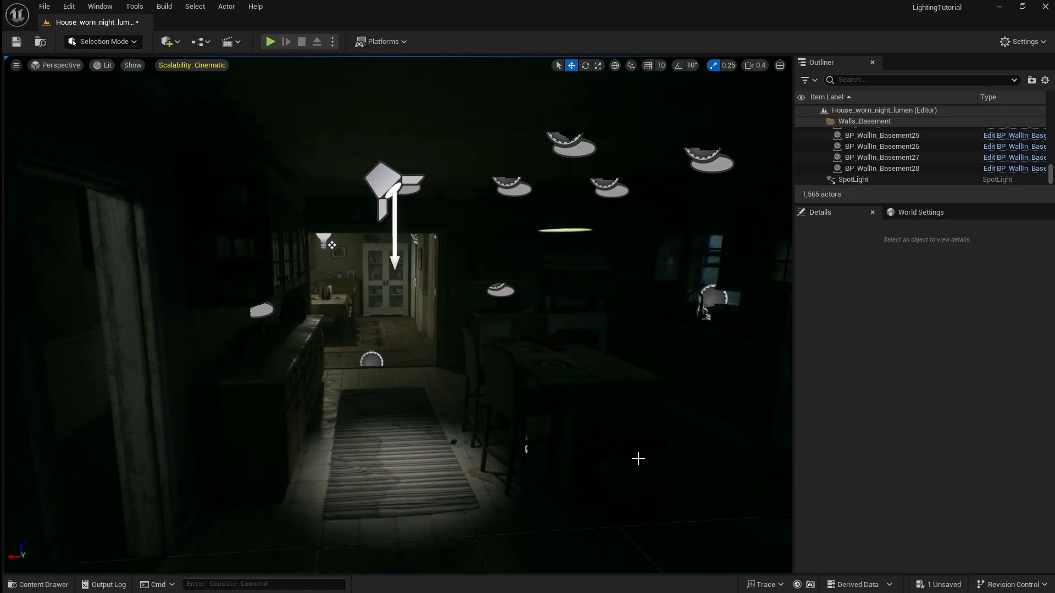
pyautogui.click(383, 184)
pyautogui.press('Delete')
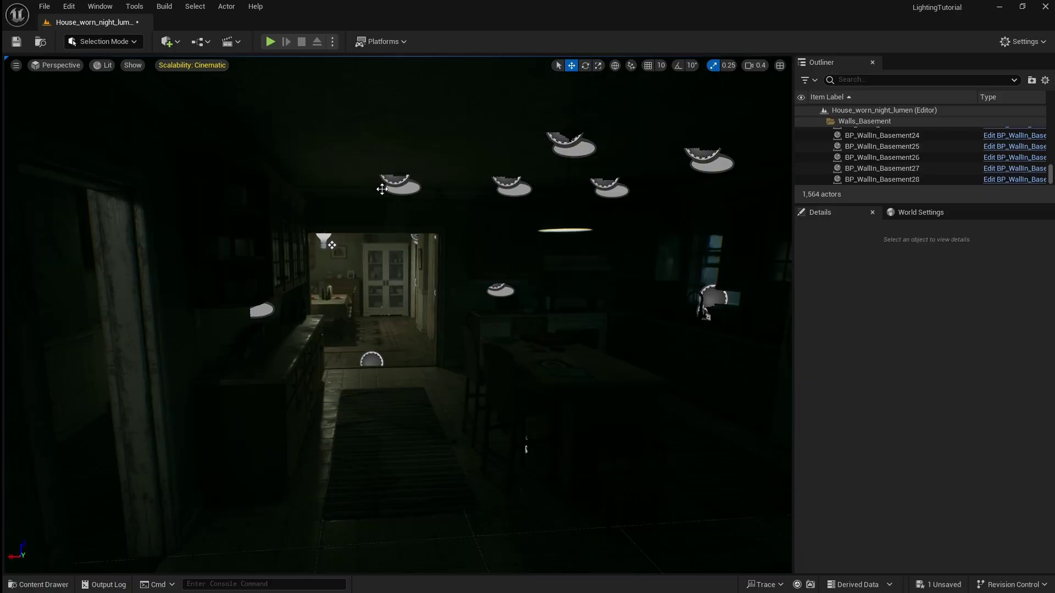
# Add a rect light over the rug and raise it to a height of about 173, in front of the wall cabinets.
pyautogui.click(176, 43)
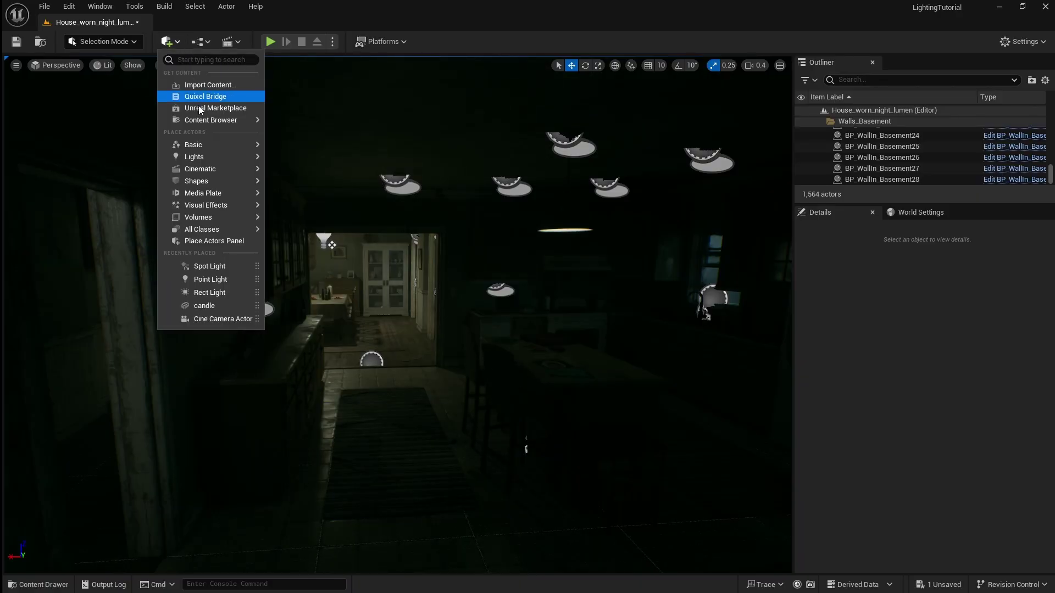
pyautogui.moveTo(216, 158)
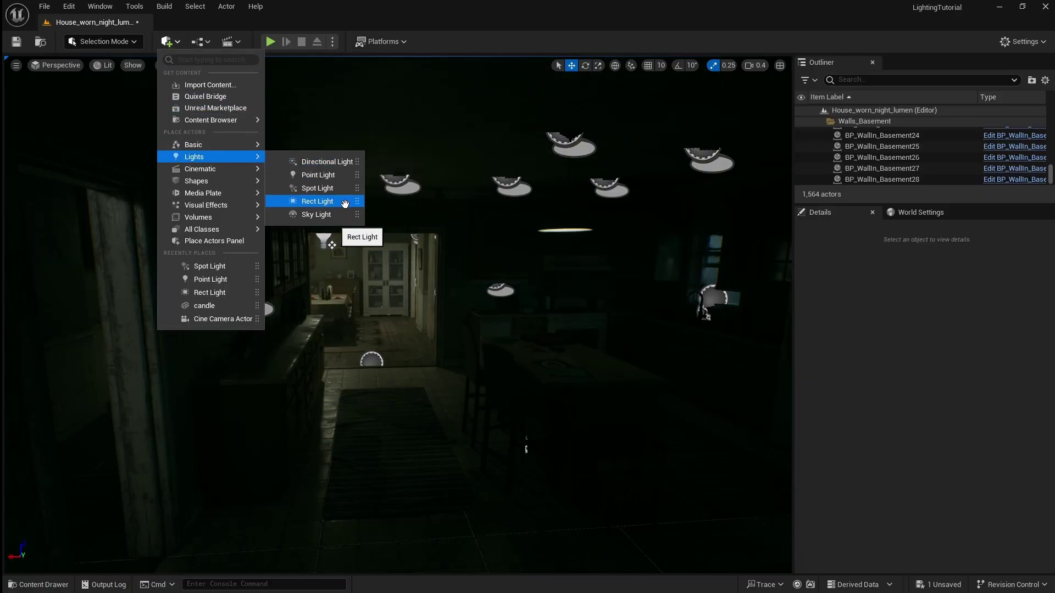
pyautogui.moveTo(343, 201); pyautogui.dragTo(421, 433)
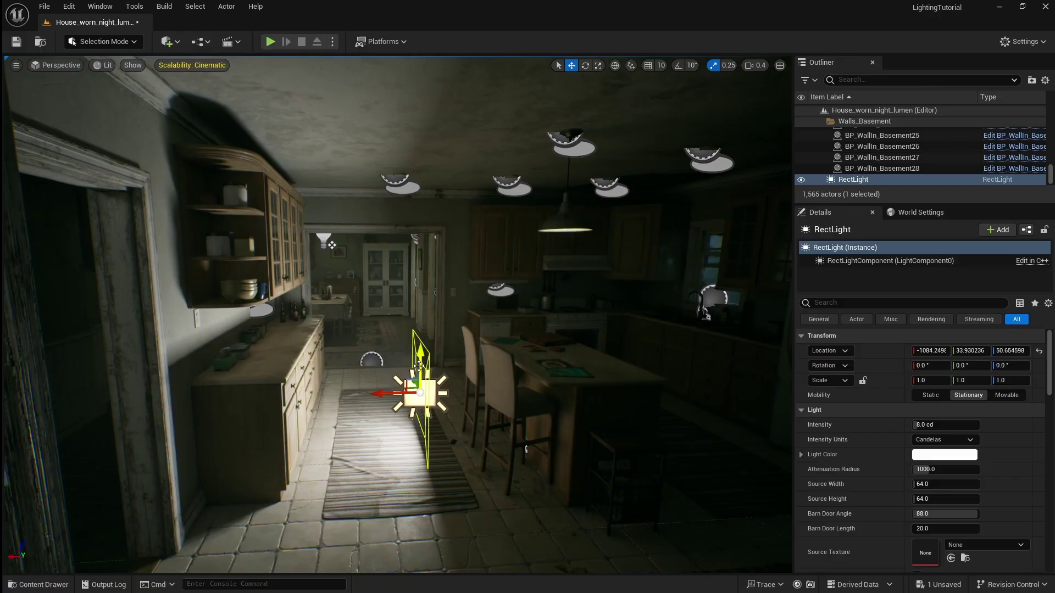
pyautogui.moveTo(421, 357); pyautogui.dragTo(421, 229)
pyautogui.press('f')
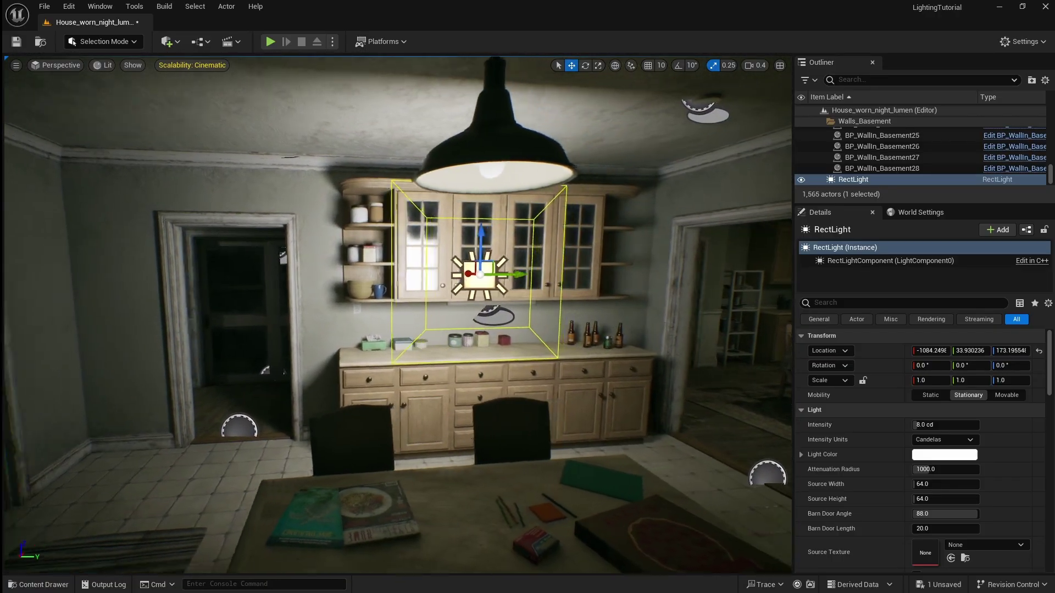
pyautogui.moveTo(321, 287); pyautogui.dragTo(230, 278, button='right')
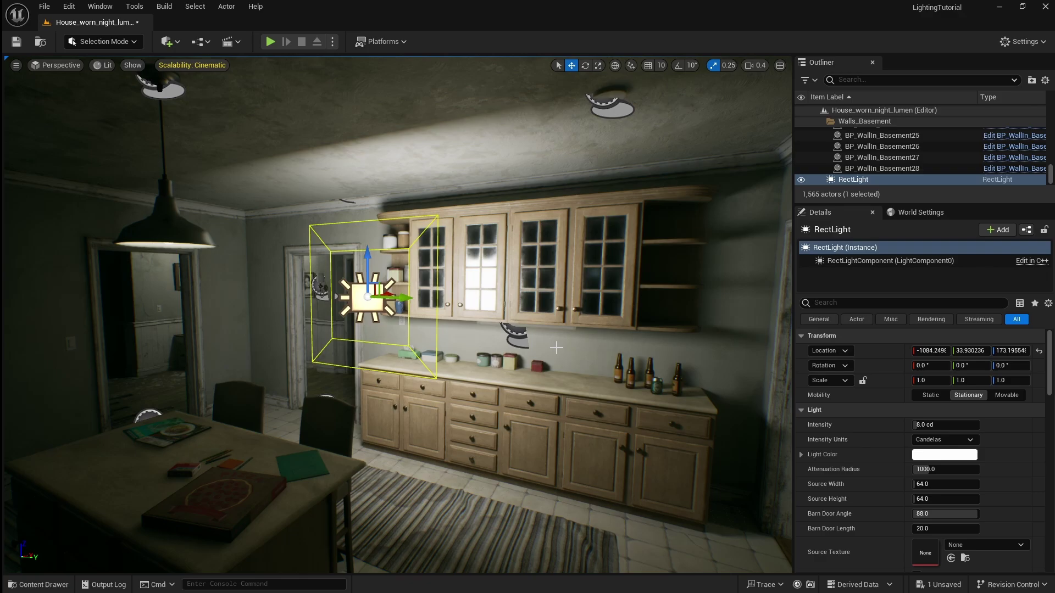
# Set the rect light's barn door angle to about 40.3 and its source width to 256.
pyautogui.click(959, 514)
pyautogui.write('0.88')
pyautogui.press('Return')
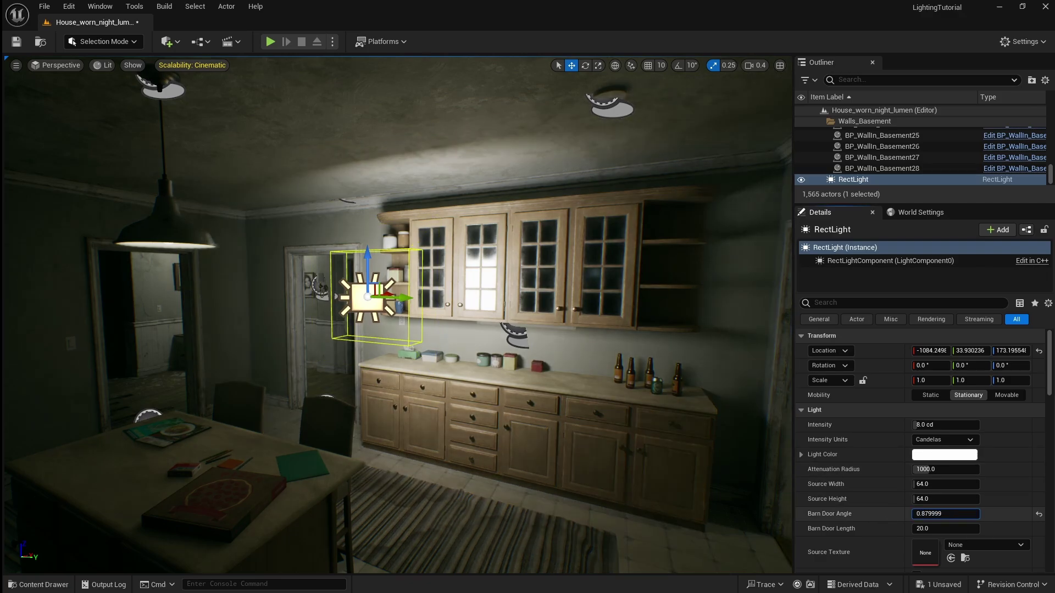
pyautogui.moveTo(913, 514); pyautogui.dragTo(952, 484)
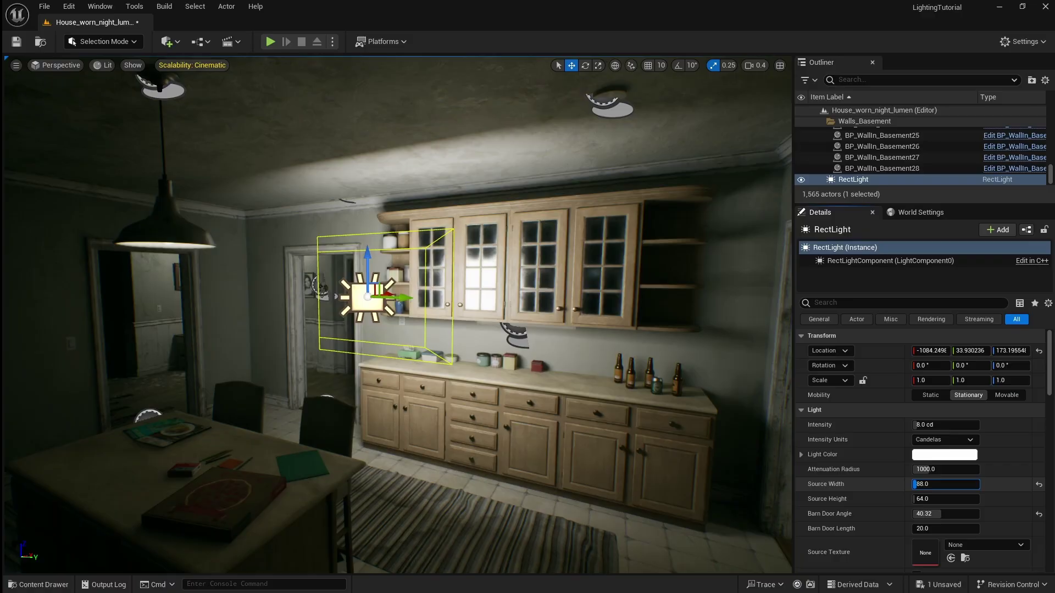
pyautogui.write('256')
pyautogui.press('Return')
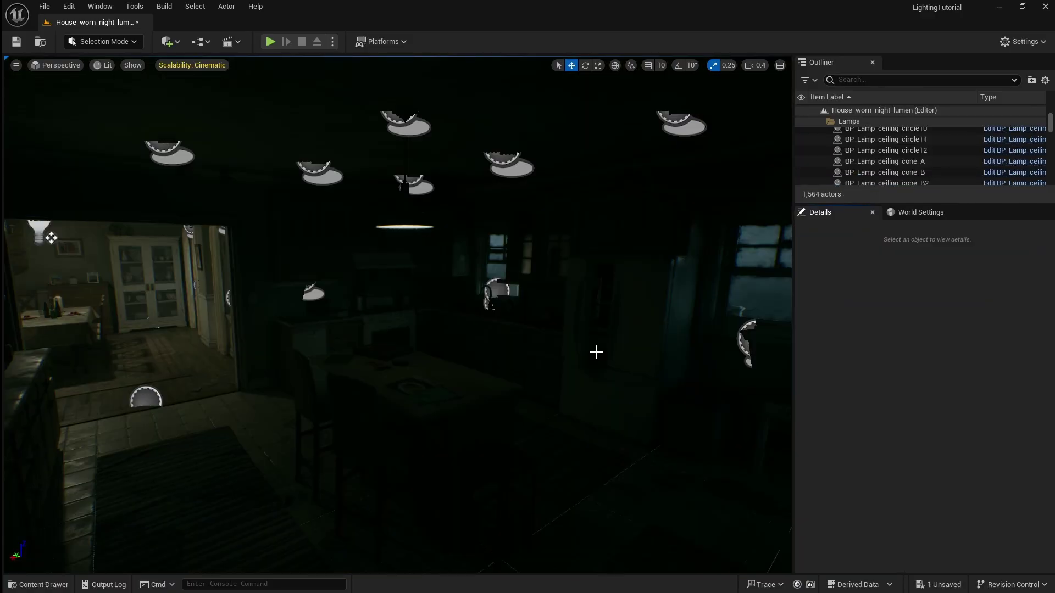
# Add a spot light and place it inside the hanging cone lamp's shade, above the kitchen table.
pyautogui.click(401, 216)
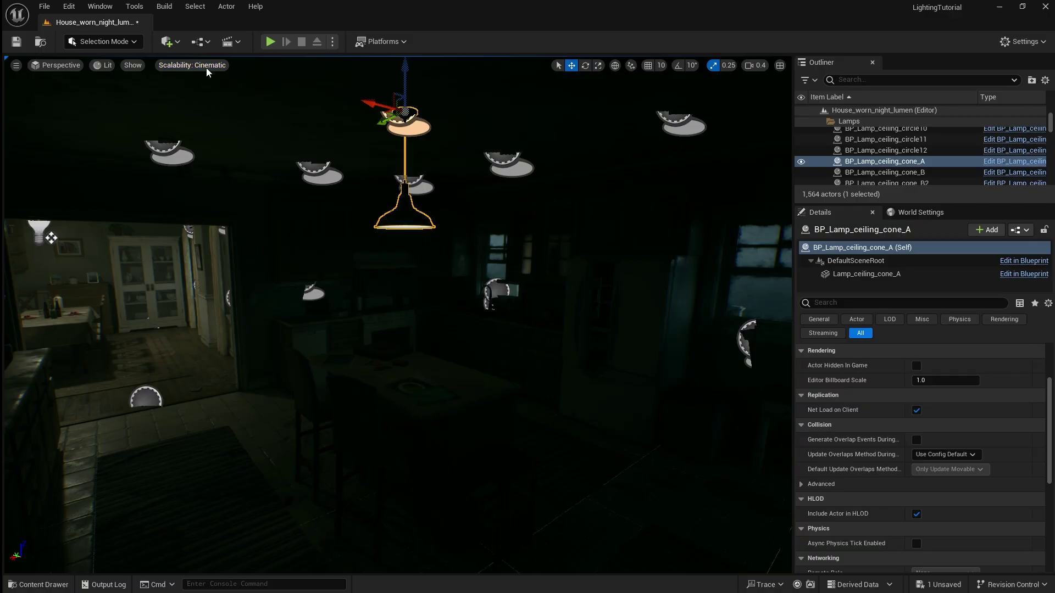
pyautogui.click(169, 42)
pyautogui.moveTo(218, 157)
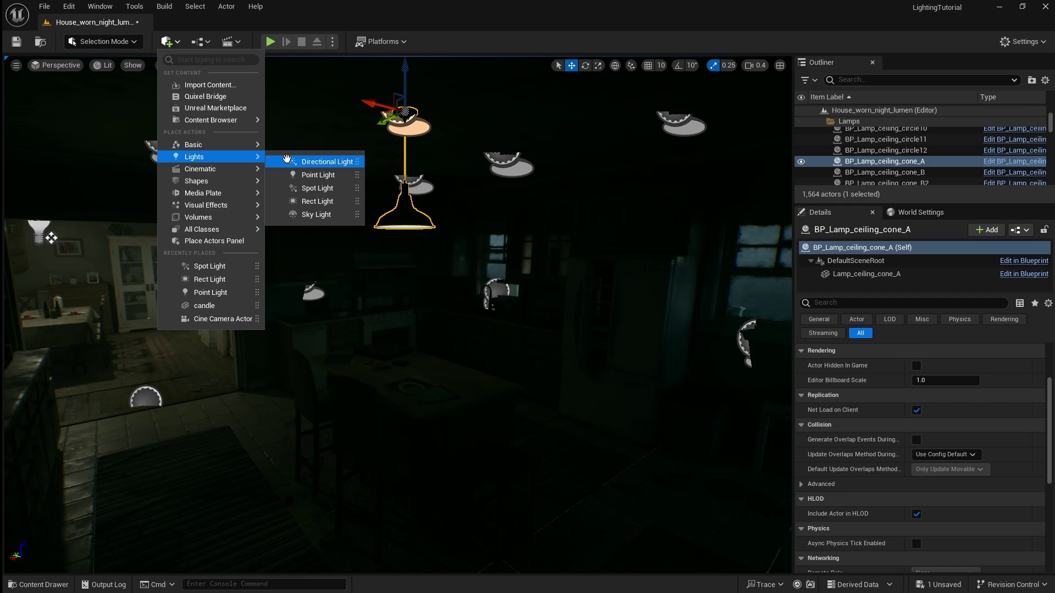
pyautogui.moveTo(324, 188); pyautogui.dragTo(413, 204)
pyautogui.press('w')
pyautogui.moveTo(482, 228); pyautogui.dragTo(392, 204, button='right')
pyautogui.press('d')
pyautogui.moveTo(437, 220); pyautogui.dragTo(462, 186)
pyautogui.moveTo(463, 187); pyautogui.dragTo(495, 195, button='right')
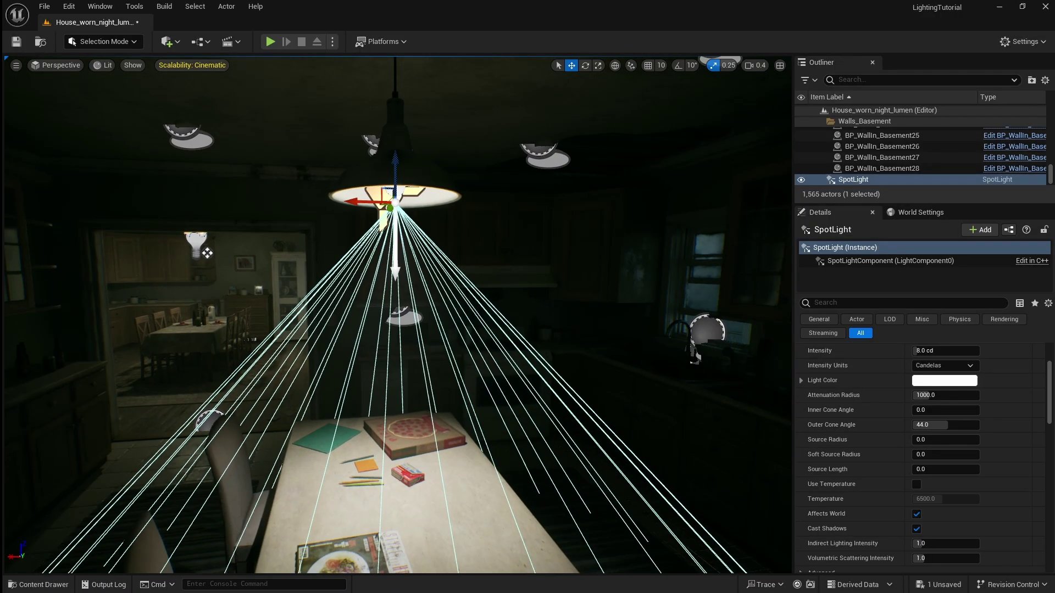
pyautogui.moveTo(464, 219); pyautogui.dragTo(441, 233)
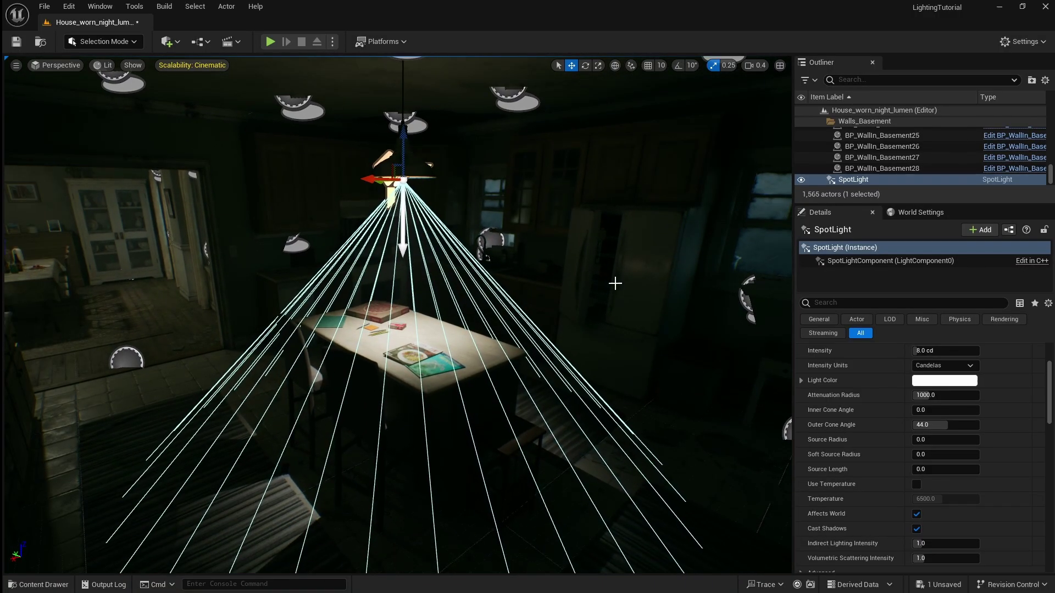
# Set the table spot light's intensity to 6 cd.
pyautogui.click(928, 351)
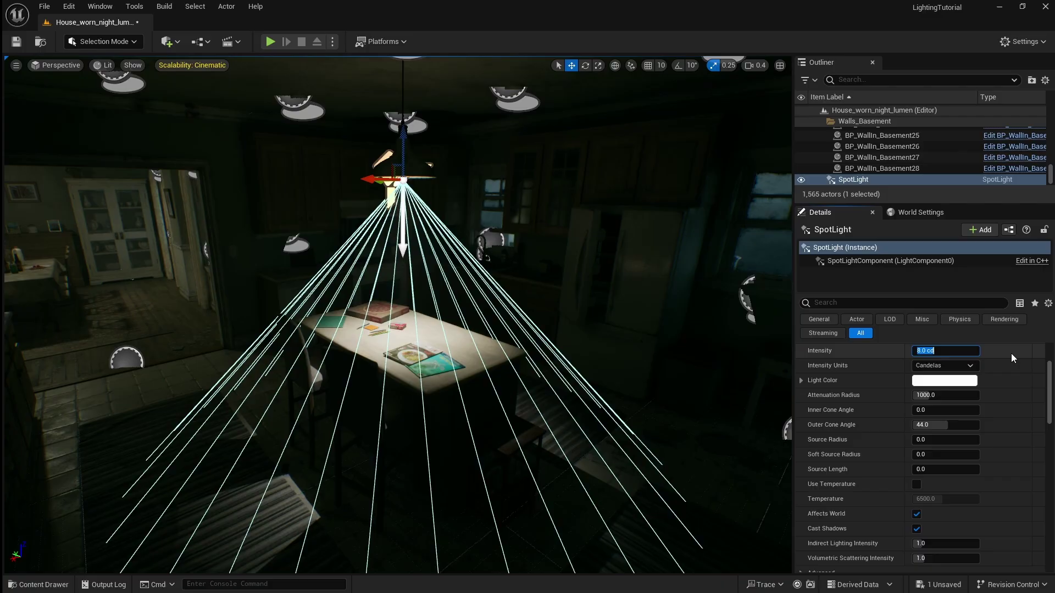
pyautogui.write('6')
pyautogui.press('Return')
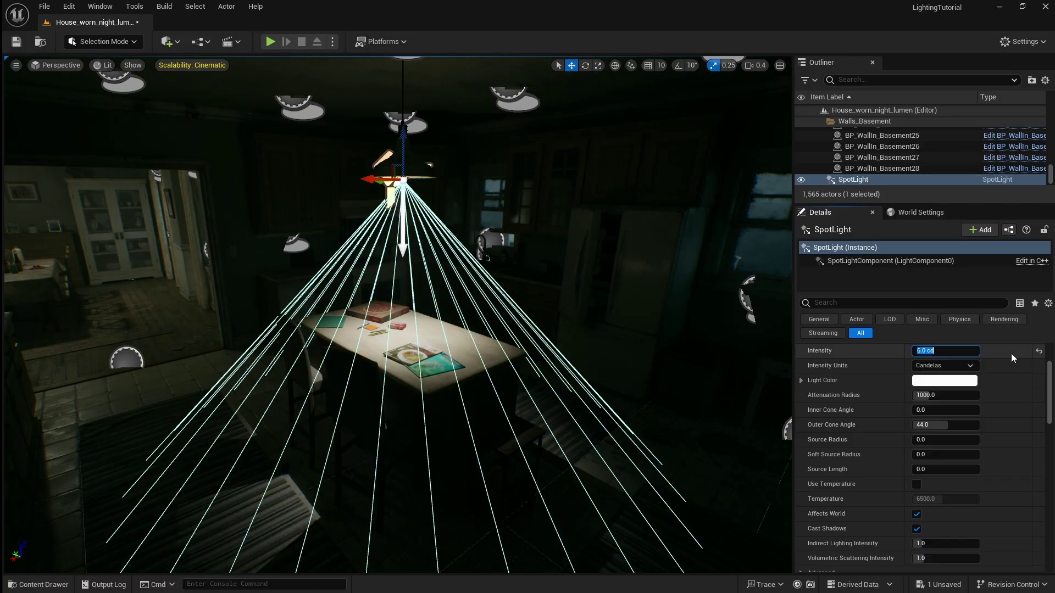
pyautogui.click(956, 381)
pyautogui.moveTo(782, 400)
pyautogui.mouseDown()
pyautogui.moveTo(767, 404)
pyautogui.moveTo(778, 363)
pyautogui.moveTo(793, 413)
pyautogui.moveTo(761, 420)
pyautogui.moveTo(774, 391)
pyautogui.mouseUp()
pyautogui.moveTo(870, 345); pyautogui.dragTo(870, 358)
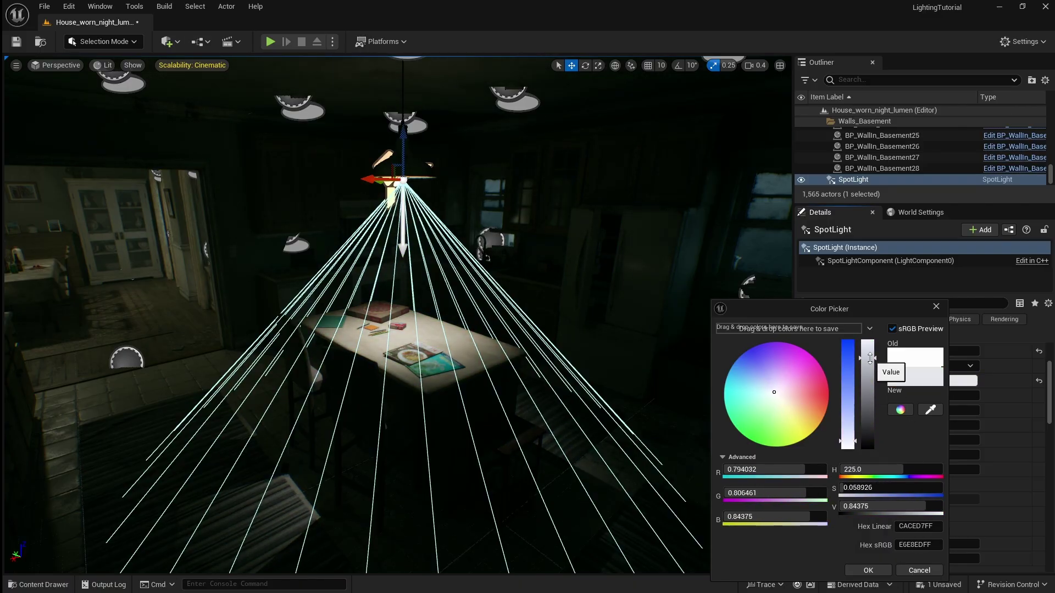
pyautogui.click(919, 570)
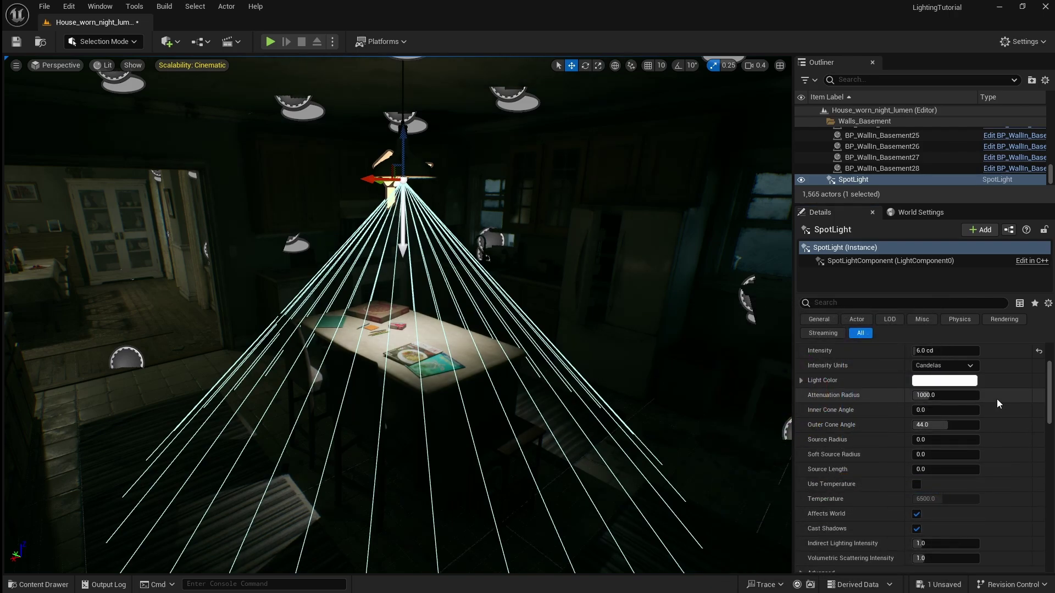
# Set the table spot light's attenuation radius to 700.
pyautogui.moveTo(963, 395)
pyautogui.mouseDown()
pyautogui.moveTo(934, 395)
pyautogui.moveTo(962, 395)
pyautogui.mouseUp()
pyautogui.click(965, 395)
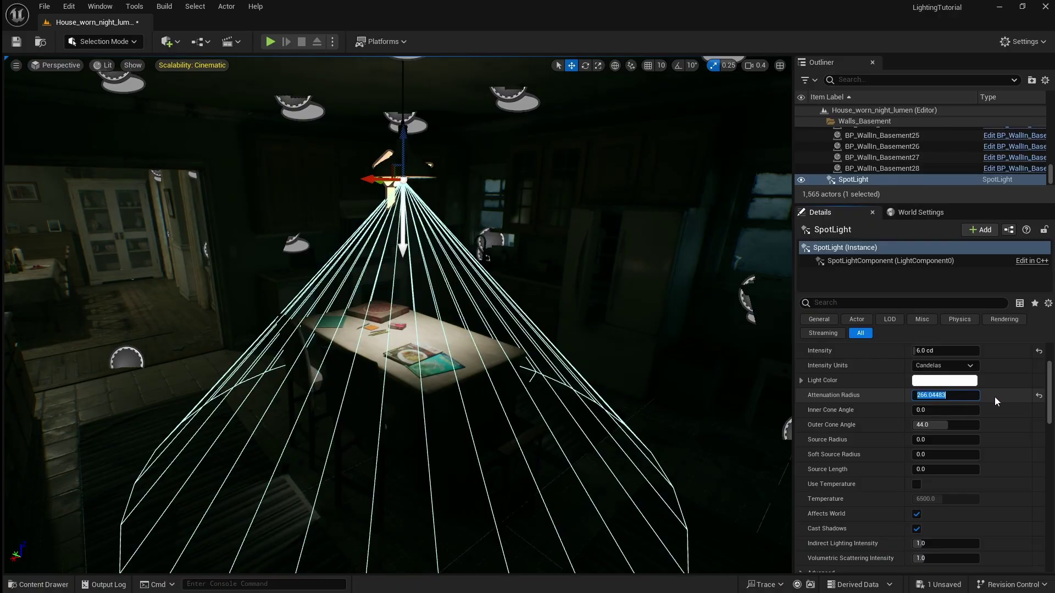
pyautogui.write('700')
pyautogui.press('Return')
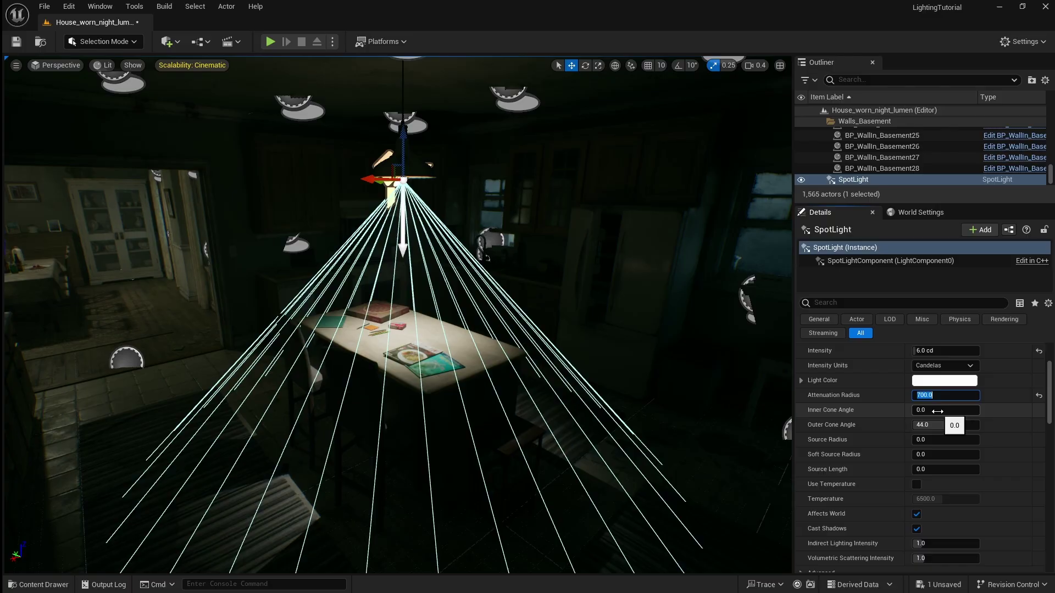
# Set the spot light's inner cone angle to 25 and its outer cone angle to 60.
pyautogui.moveTo(938, 411)
pyautogui.mouseDown()
pyautogui.moveTo(976, 411)
pyautogui.moveTo(944, 411)
pyautogui.mouseUp()
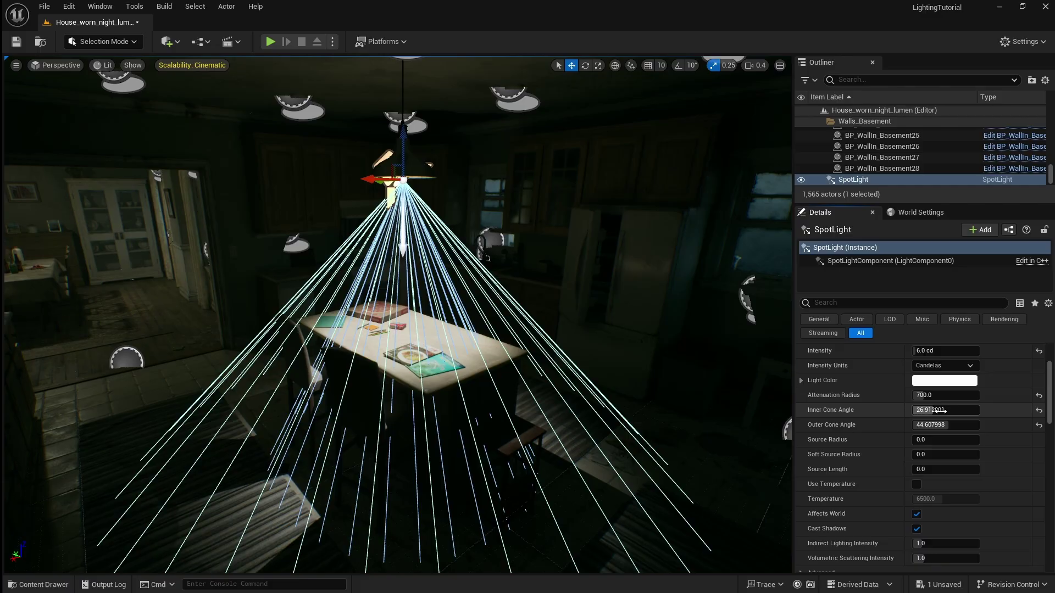
pyautogui.click(935, 411)
pyautogui.write('25')
pyautogui.press('Return')
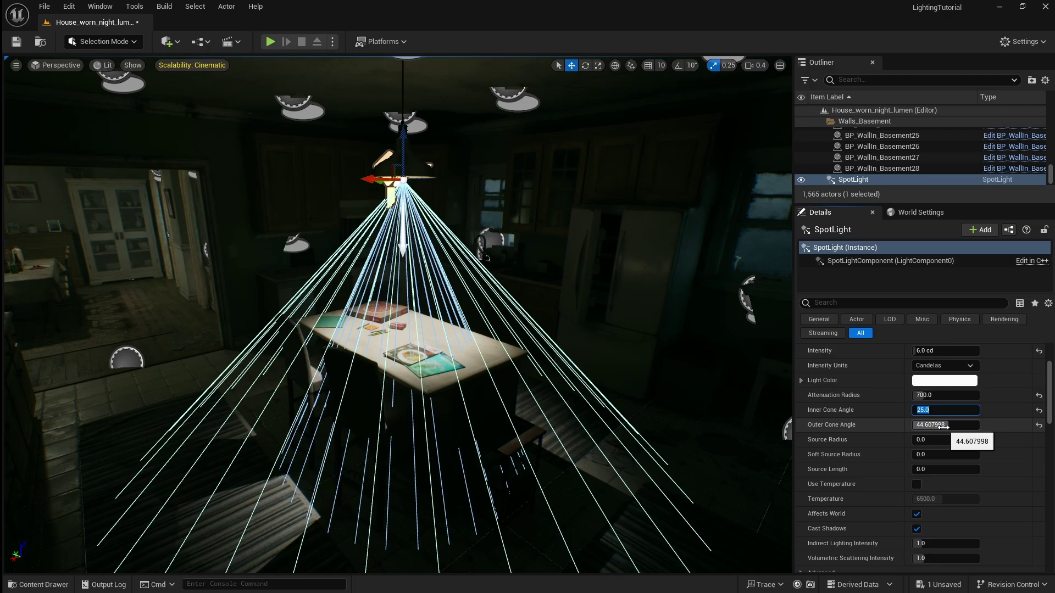
pyautogui.moveTo(943, 425); pyautogui.dragTo(970, 425)
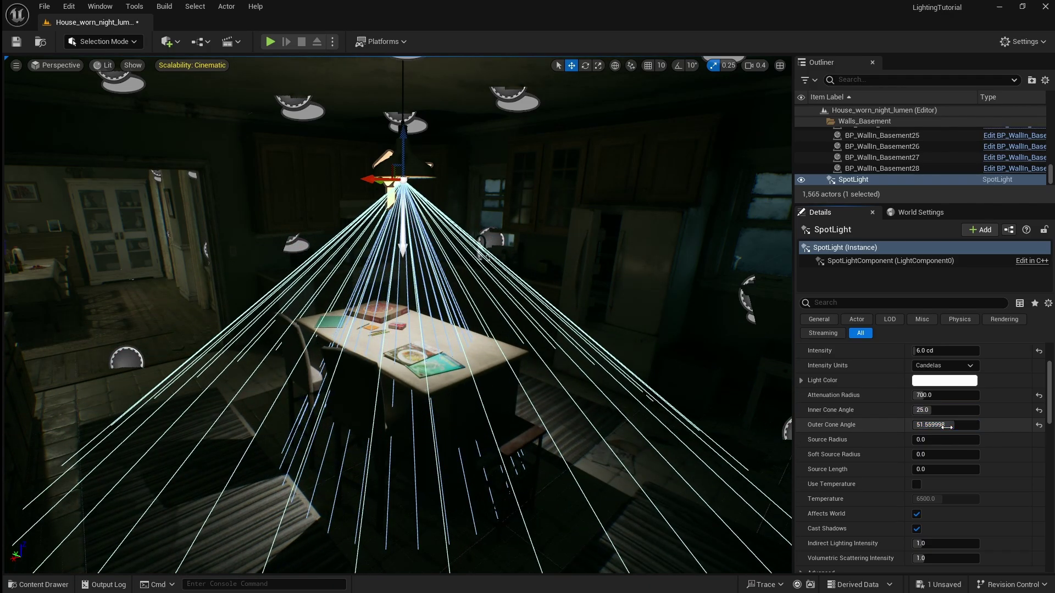
pyautogui.write('60')
pyautogui.press('Return')
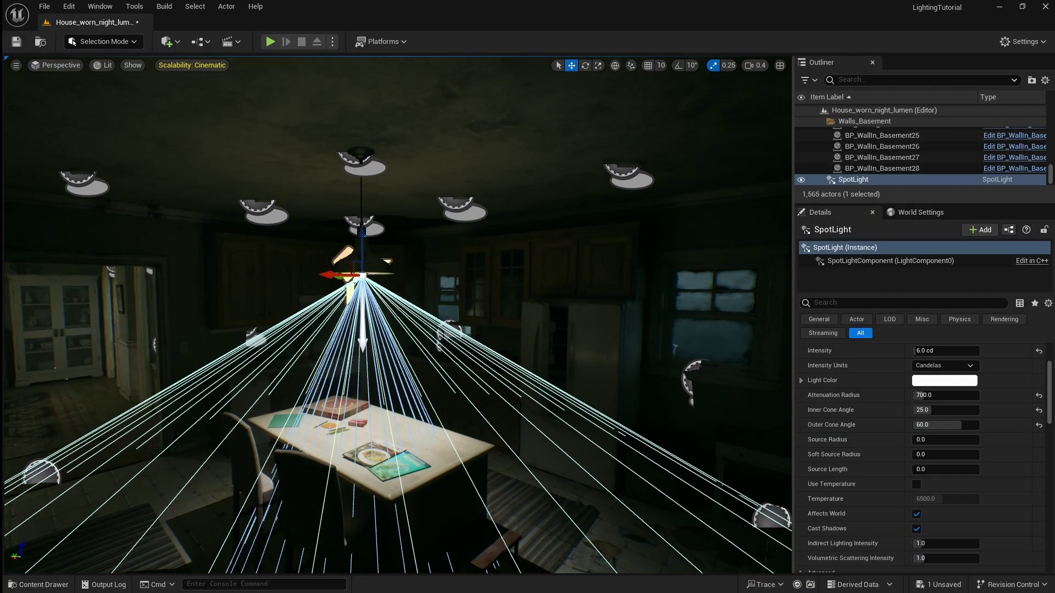
# Set the spot light's source radius to 3 and its soft source radius to 5.
pyautogui.moveTo(395, 313); pyautogui.dragTo(322, 307, button='right')
pyautogui.moveTo(937, 440); pyautogui.dragTo(953, 443)
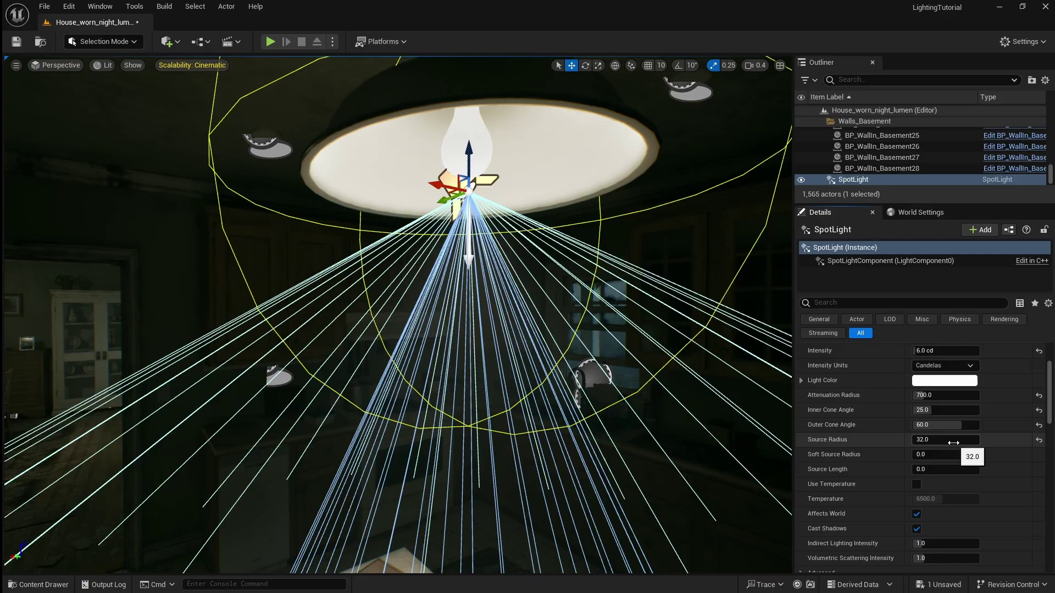
pyautogui.click(953, 440)
pyautogui.write('3')
pyautogui.press('Return')
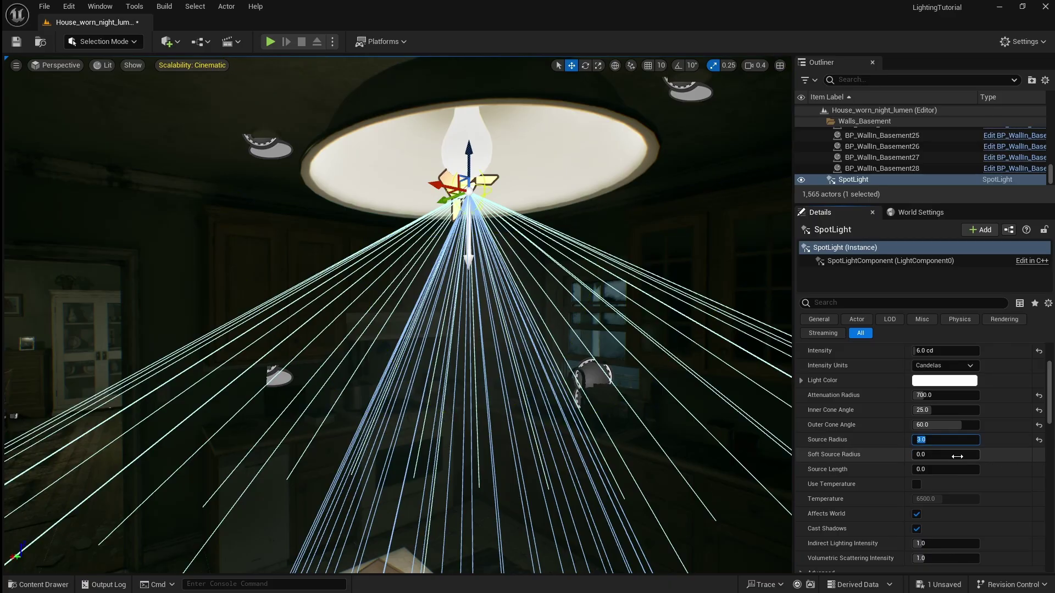
pyautogui.click(938, 457)
pyautogui.moveTo(941, 458); pyautogui.dragTo(949, 458)
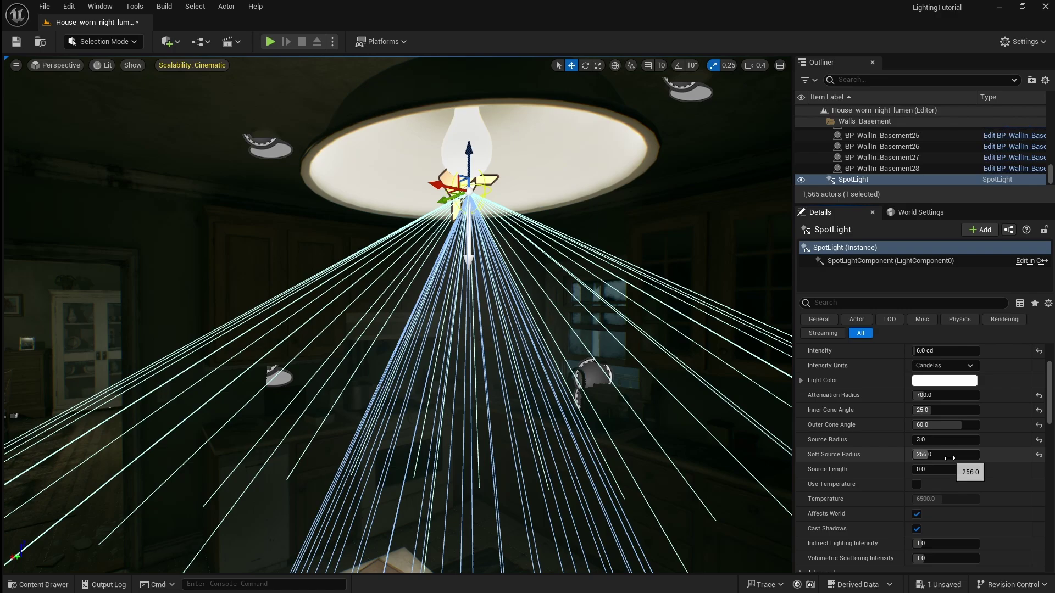
pyautogui.click(950, 458)
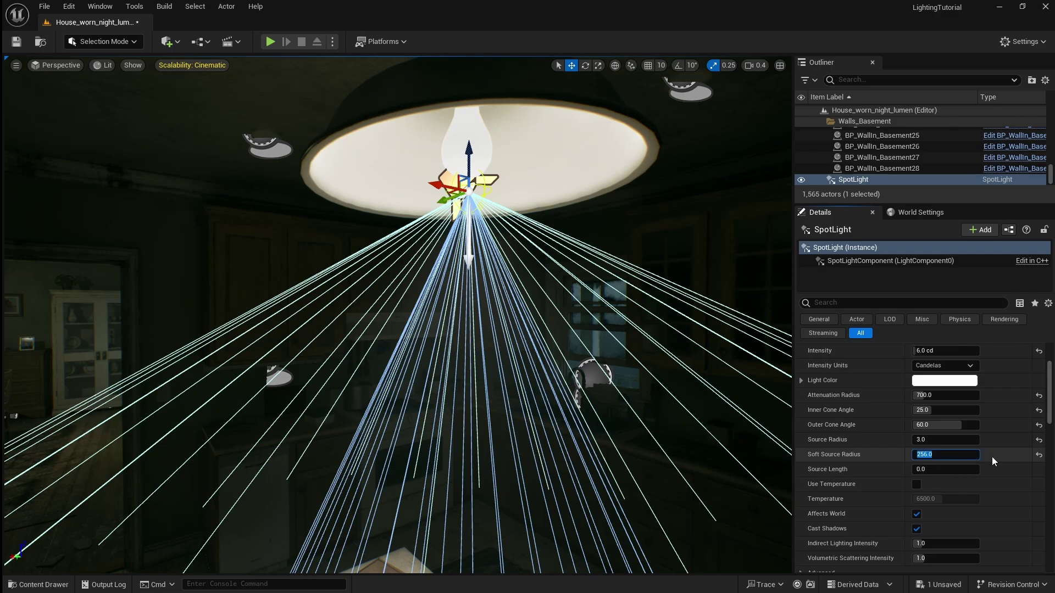
pyautogui.write('5')
pyautogui.press('Return')
# Try a source length of 88 on the spot light and return it to 0.
pyautogui.moveTo(756, 476); pyautogui.dragTo(604, 475, button='right')
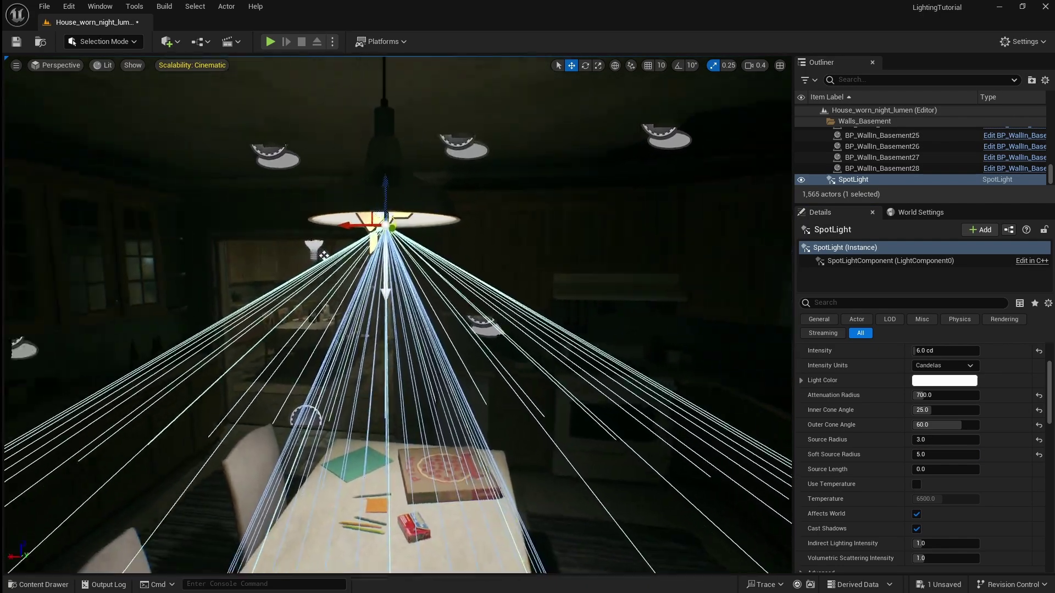
pyautogui.moveTo(555, 426); pyautogui.dragTo(532, 427, button='right')
pyautogui.moveTo(933, 470)
pyautogui.mouseDown()
pyautogui.moveTo(945, 470)
pyautogui.moveTo(933, 471)
pyautogui.mouseUp()
pyautogui.click(933, 471)
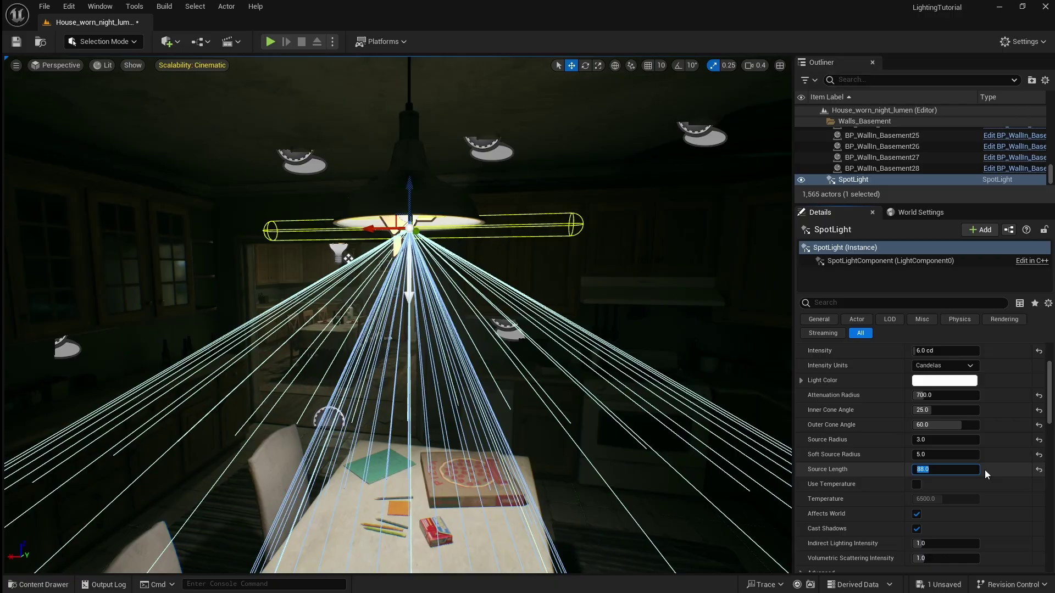
pyautogui.write('0')
pyautogui.press('Return')
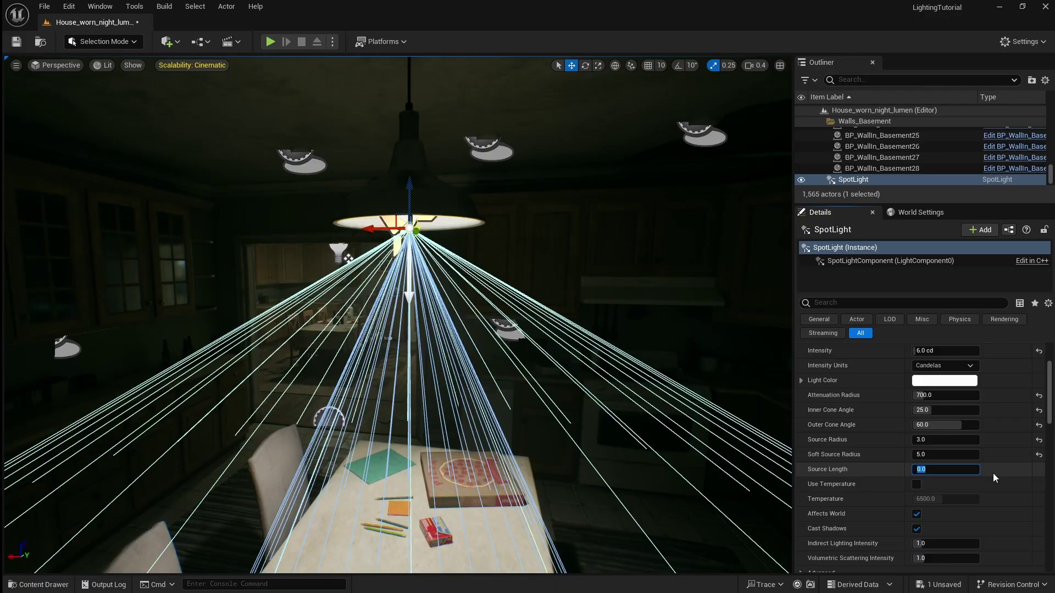
# Enable color temperature on the spot light and set it to 5000.
pyautogui.click(921, 485)
pyautogui.press('s')
pyautogui.moveTo(714, 418); pyautogui.dragTo(605, 438, button='right')
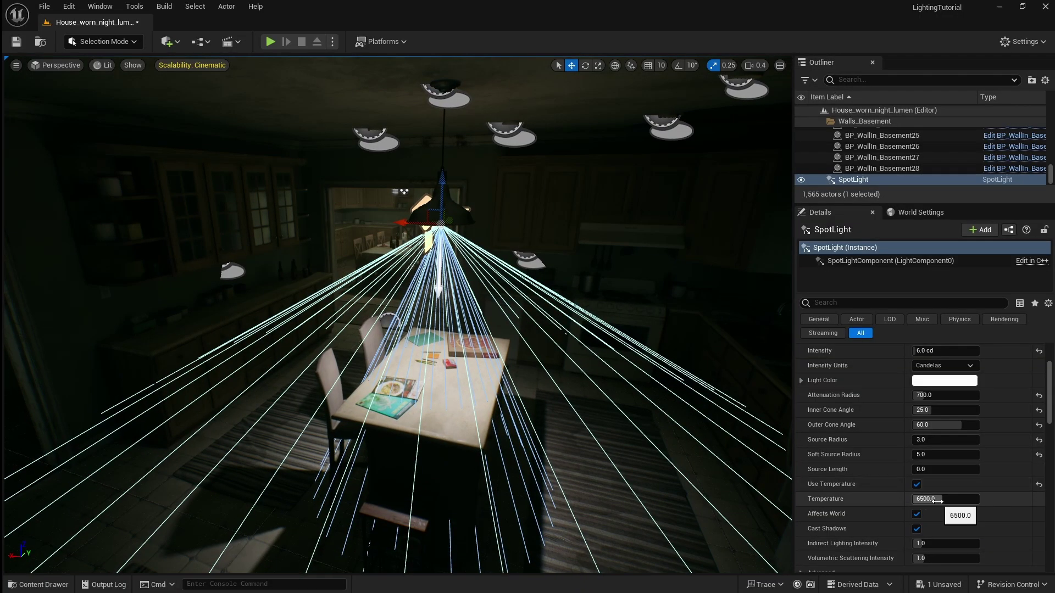
pyautogui.moveTo(937, 501); pyautogui.dragTo(923, 500)
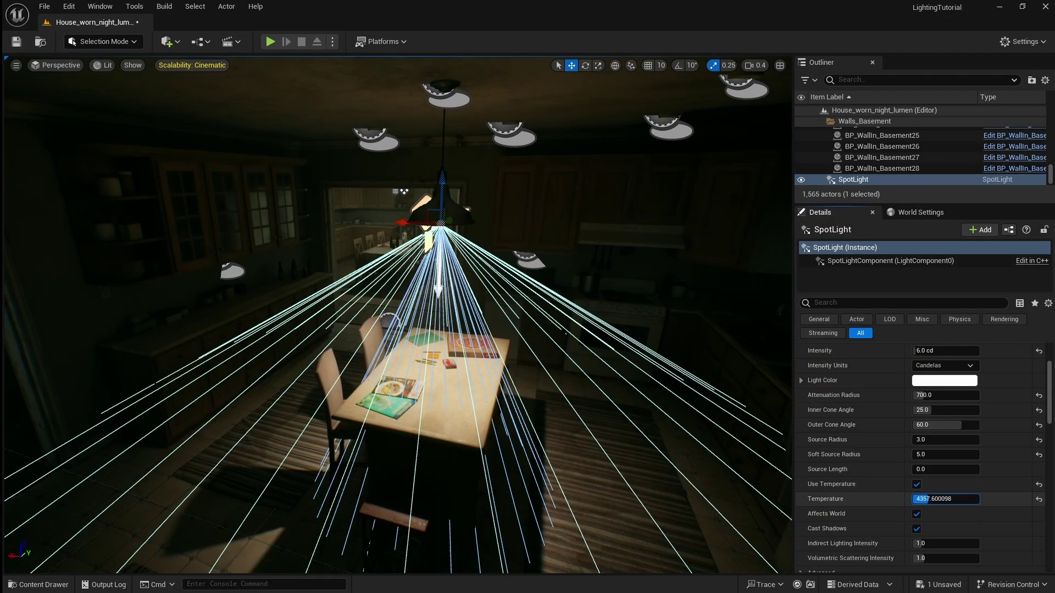
pyautogui.moveTo(958, 498); pyautogui.dragTo(945, 499)
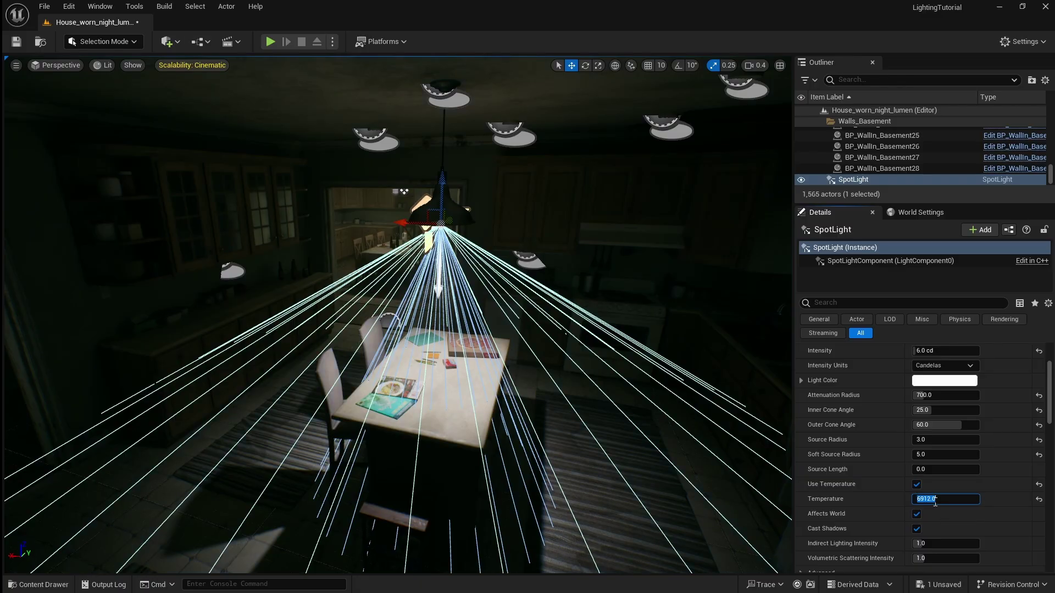
pyautogui.write('5000')
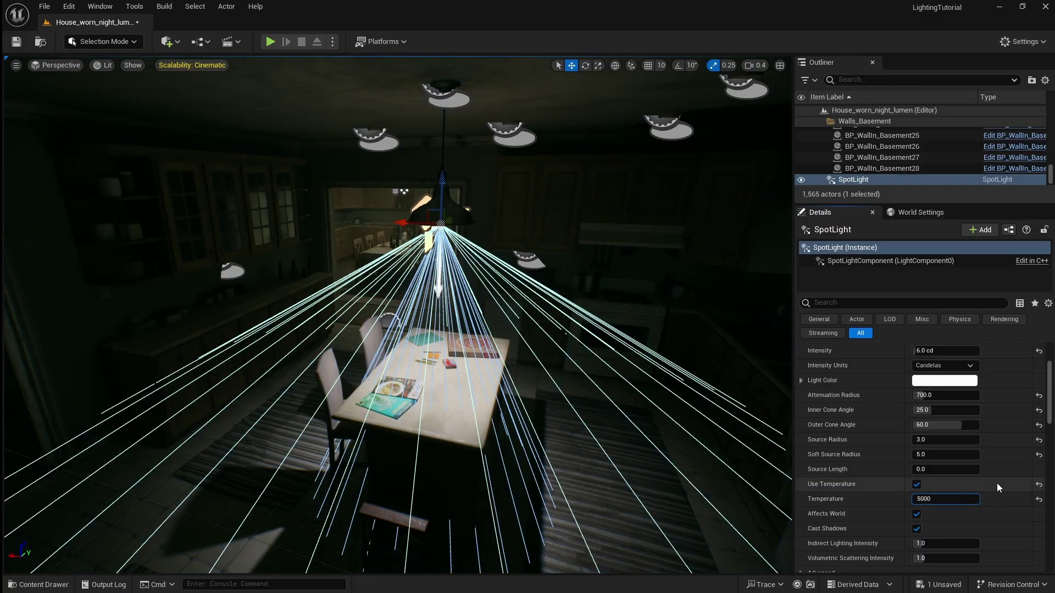
pyautogui.press('Return')
pyautogui.scroll(-2, 997, 482)
pyautogui.scroll(4, 997, 483)
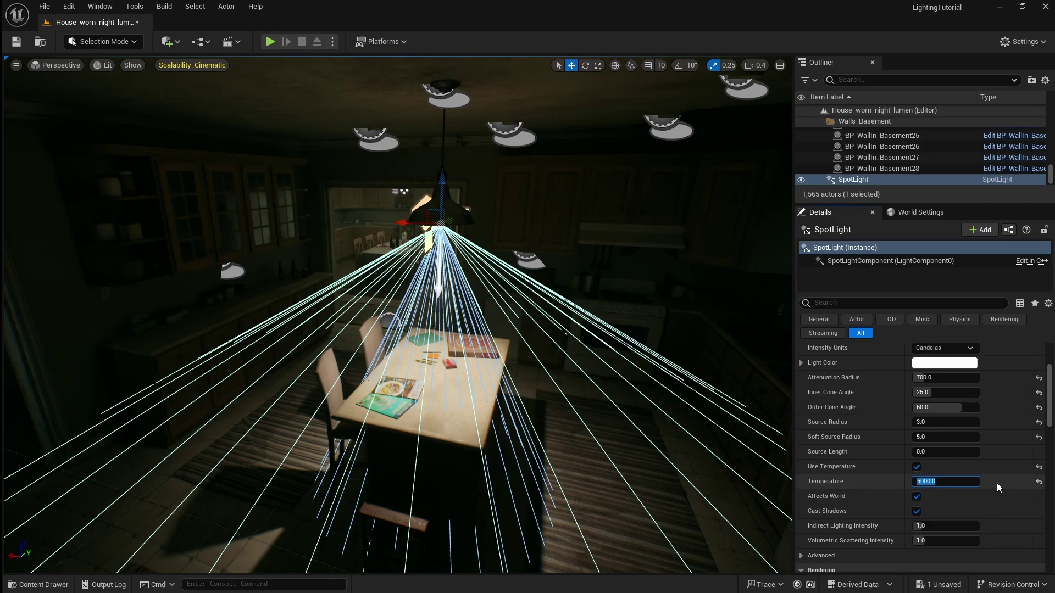
# Add a second spot light beneath the range hood, shining down on the stove.
pyautogui.moveTo(591, 444); pyautogui.dragTo(739, 415, button='right')
pyautogui.press('Escape')
pyautogui.press('s')
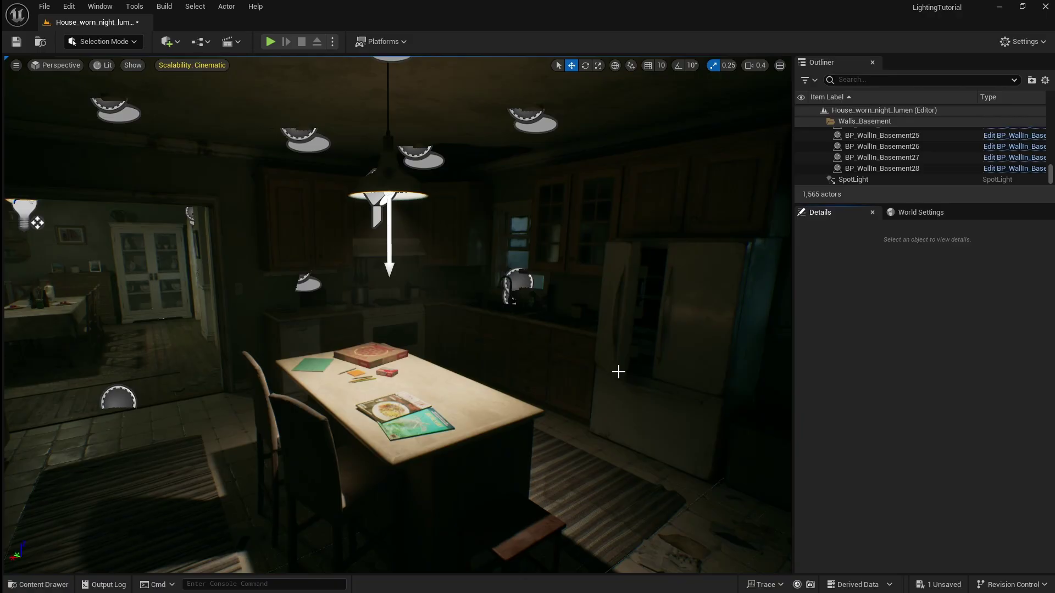
pyautogui.press('w')
pyautogui.moveTo(619, 371)
pyautogui.mouseDown(button='right')
pyautogui.moveTo(626, 368)
pyautogui.moveTo(604, 357)
pyautogui.moveTo(563, 368)
pyautogui.moveTo(618, 372)
pyautogui.mouseUp(button='right')
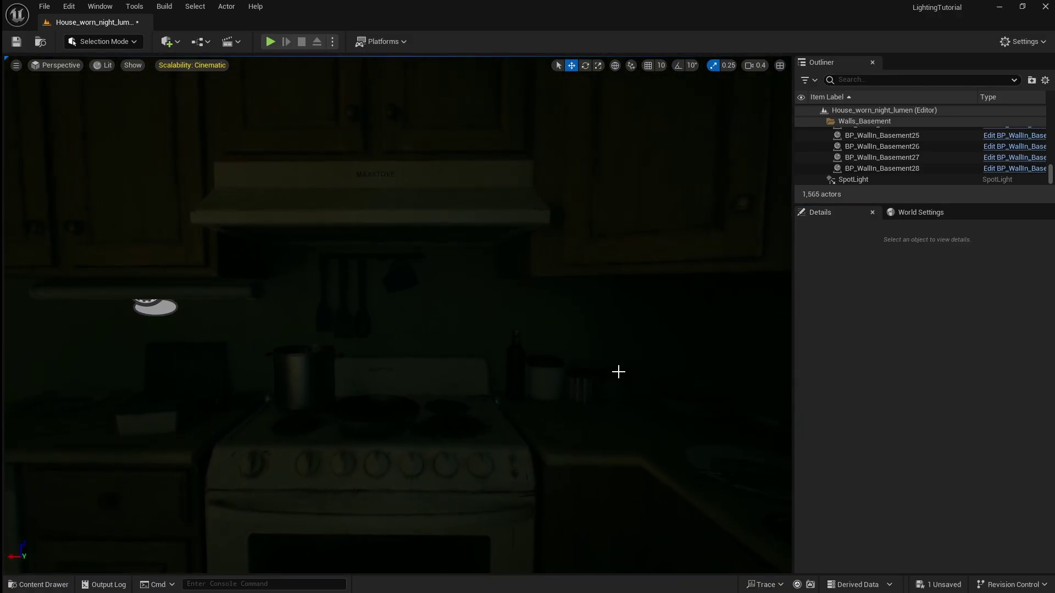
pyautogui.click(170, 43)
pyautogui.moveTo(220, 156)
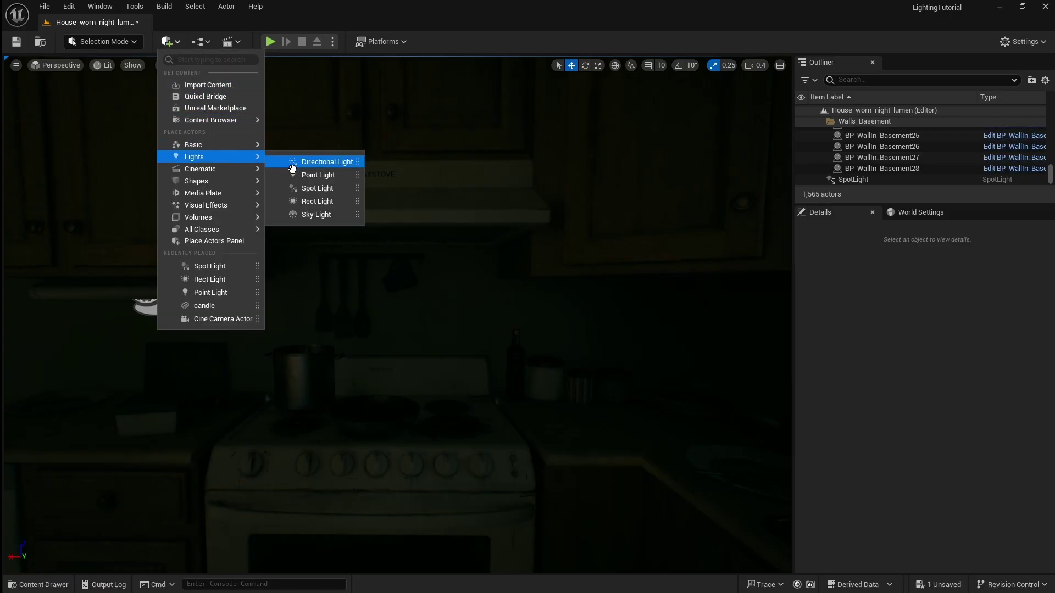
pyautogui.moveTo(318, 188); pyautogui.dragTo(396, 198)
pyautogui.moveTo(396, 198)
pyautogui.mouseDown(button='right')
pyautogui.moveTo(346, 206)
pyautogui.moveTo(363, 230)
pyautogui.moveTo(412, 217)
pyautogui.moveTo(397, 197)
pyautogui.mouseUp(button='right')
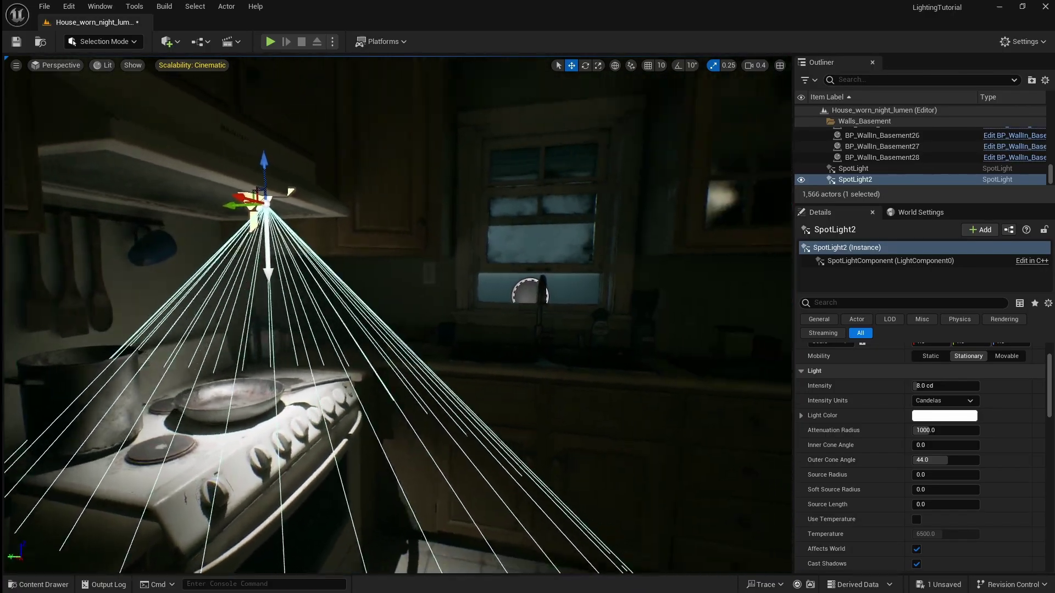
pyautogui.moveTo(294, 207); pyautogui.dragTo(294, 207, button='right')
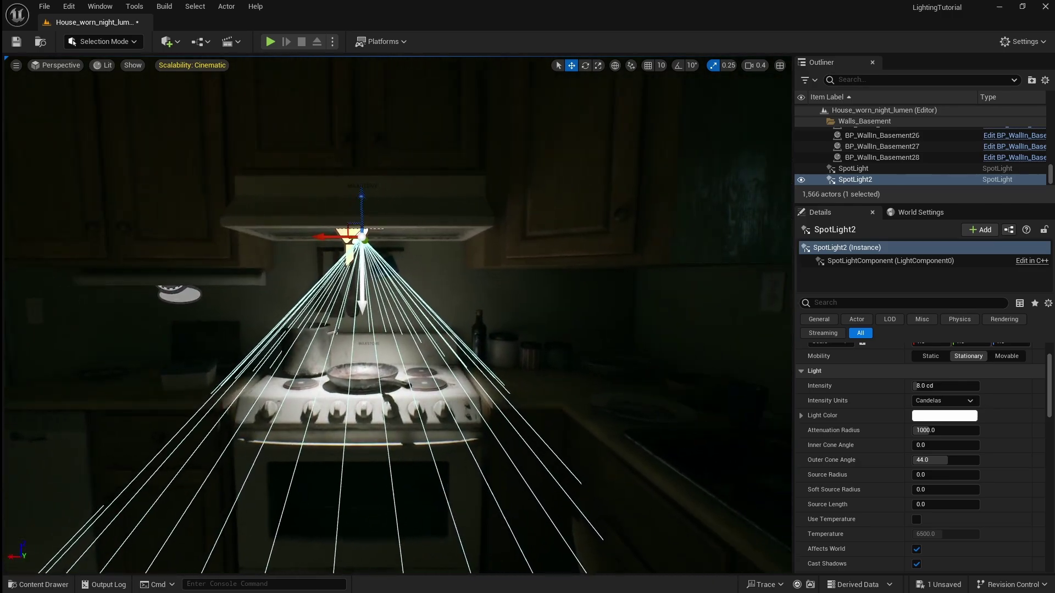
pyautogui.moveTo(459, 262); pyautogui.dragTo(460, 261, button='right')
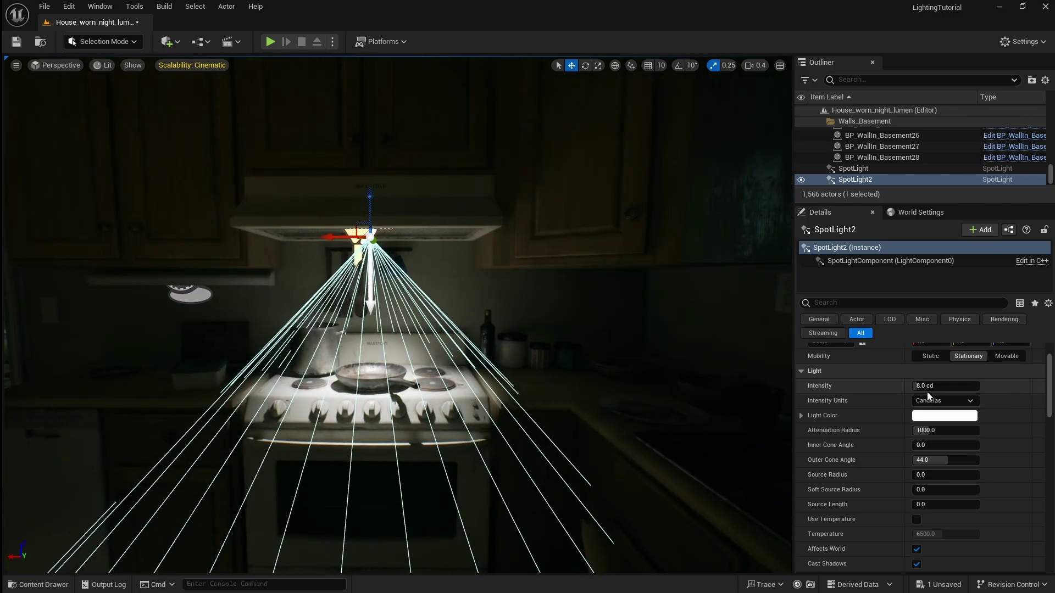
# Set the range hood spot light's intensity to 1 cd and its light color to pale yellow, hex sRGB FFF4C5FF.
pyautogui.click(970, 386)
pyautogui.write('1')
pyautogui.press('Return')
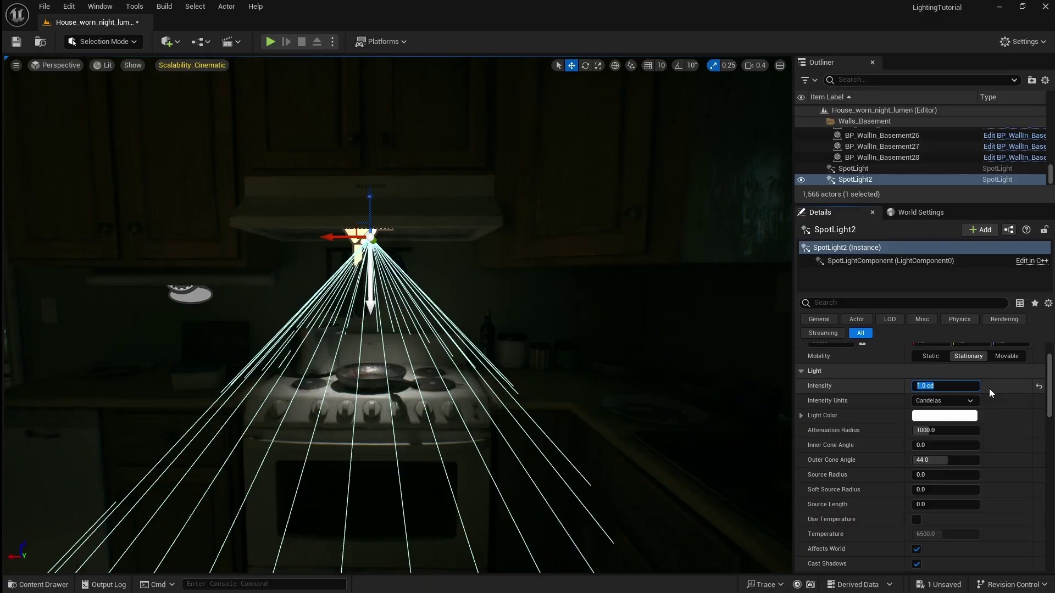
pyautogui.click(944, 416)
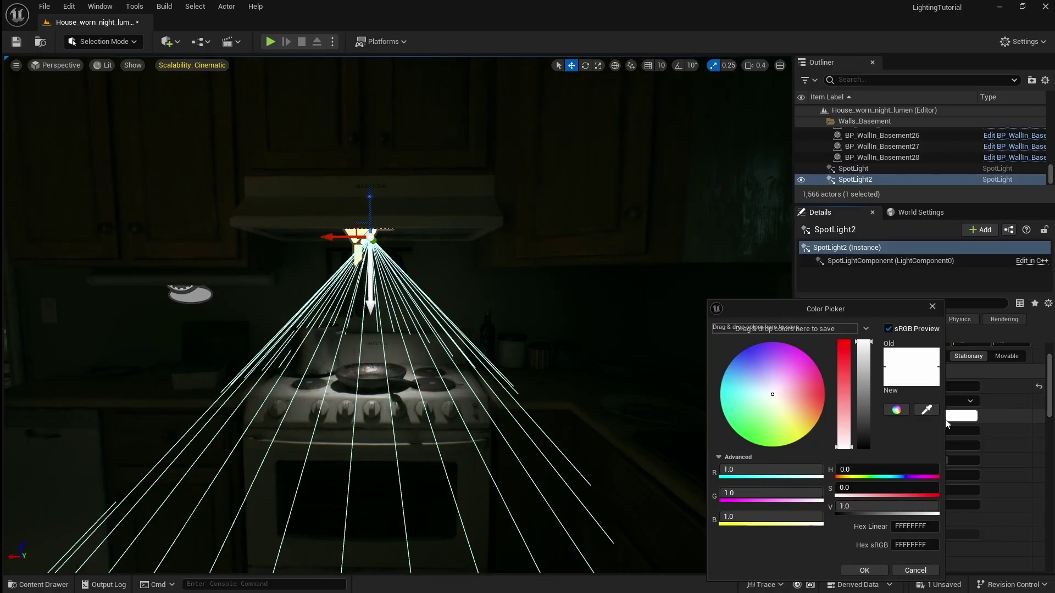
pyautogui.moveTo(764, 391); pyautogui.dragTo(810, 436)
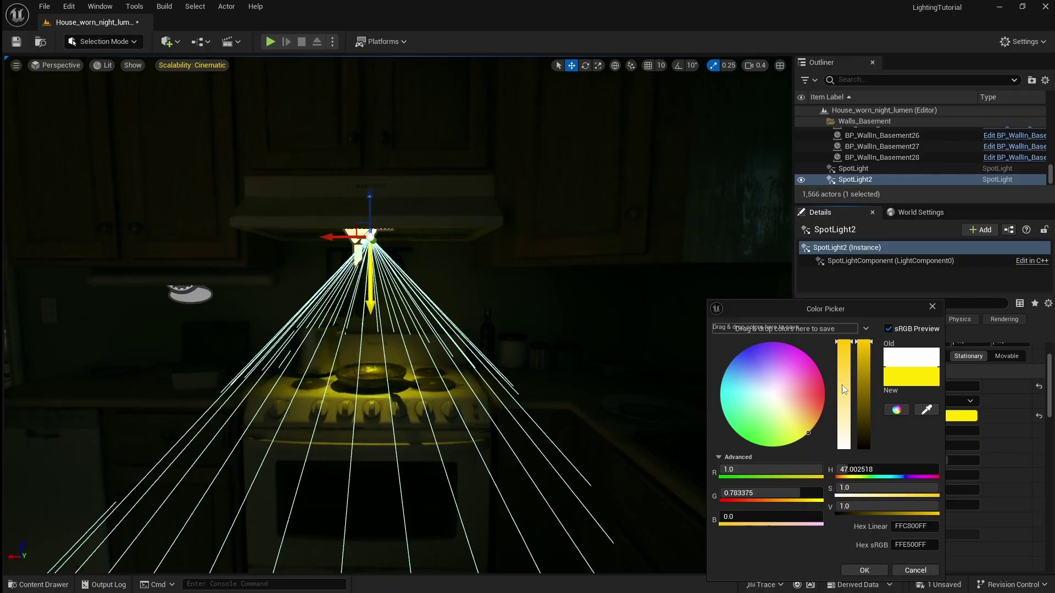
pyautogui.moveTo(842, 384)
pyautogui.mouseDown()
pyautogui.moveTo(844, 368)
pyautogui.moveTo(849, 411)
pyautogui.moveTo(849, 401)
pyautogui.mouseUp()
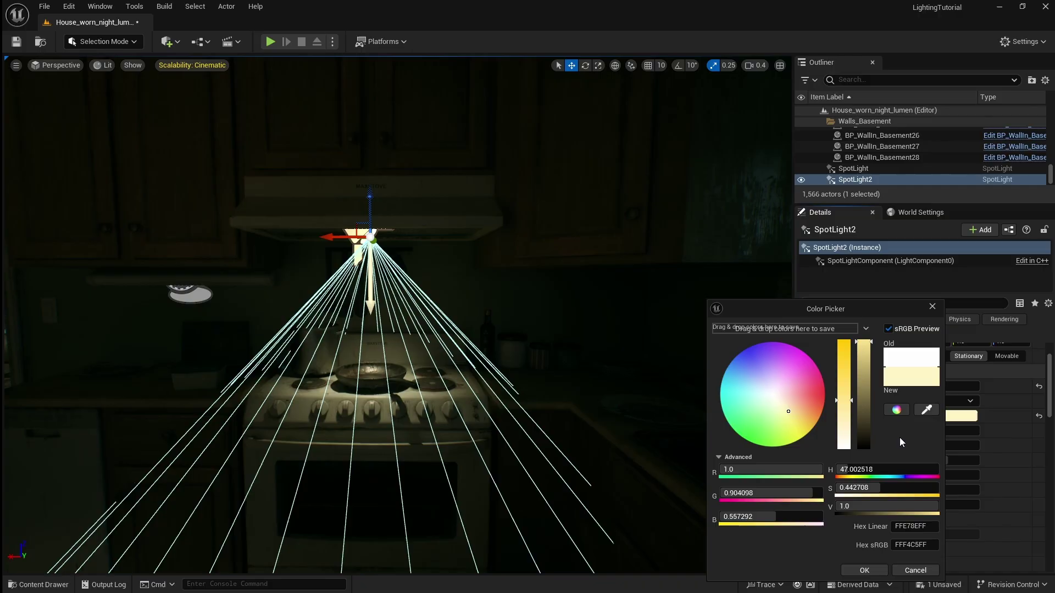
pyautogui.click(878, 569)
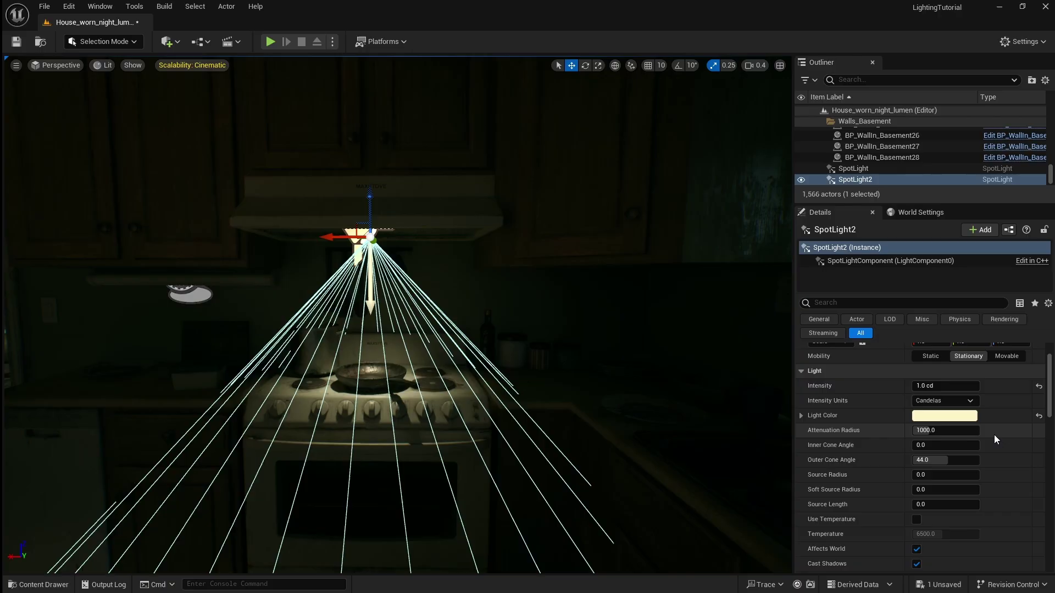
# Set the range hood spot light's attenuation radius to 200.
pyautogui.moveTo(962, 431)
pyautogui.mouseDown()
pyautogui.moveTo(947, 432)
pyautogui.moveTo(957, 432)
pyautogui.mouseUp()
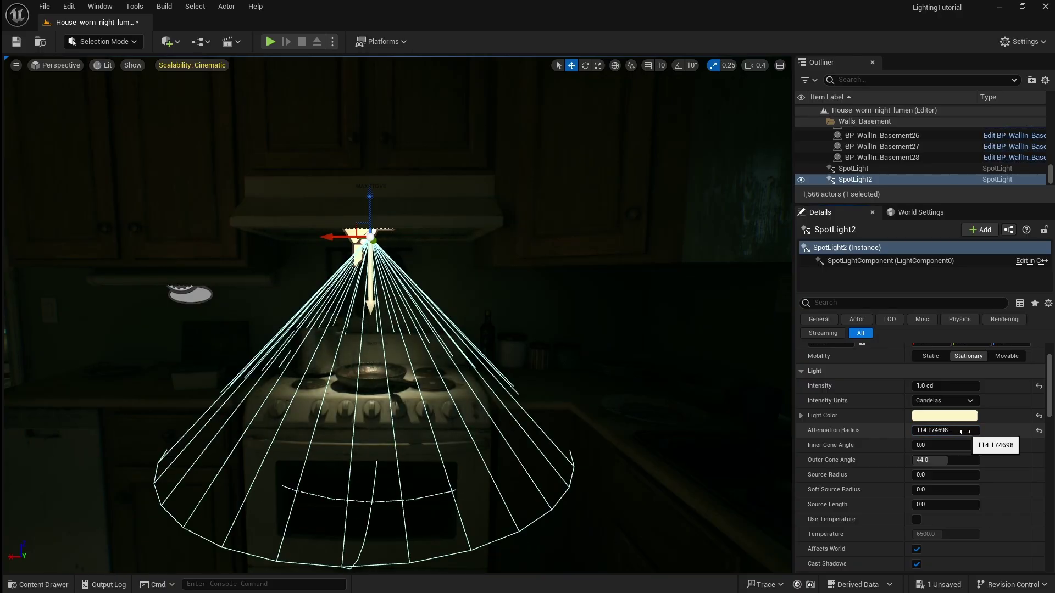
pyautogui.moveTo(624, 424); pyautogui.dragTo(624, 473, button='right')
pyautogui.press('s')
pyautogui.click(915, 431)
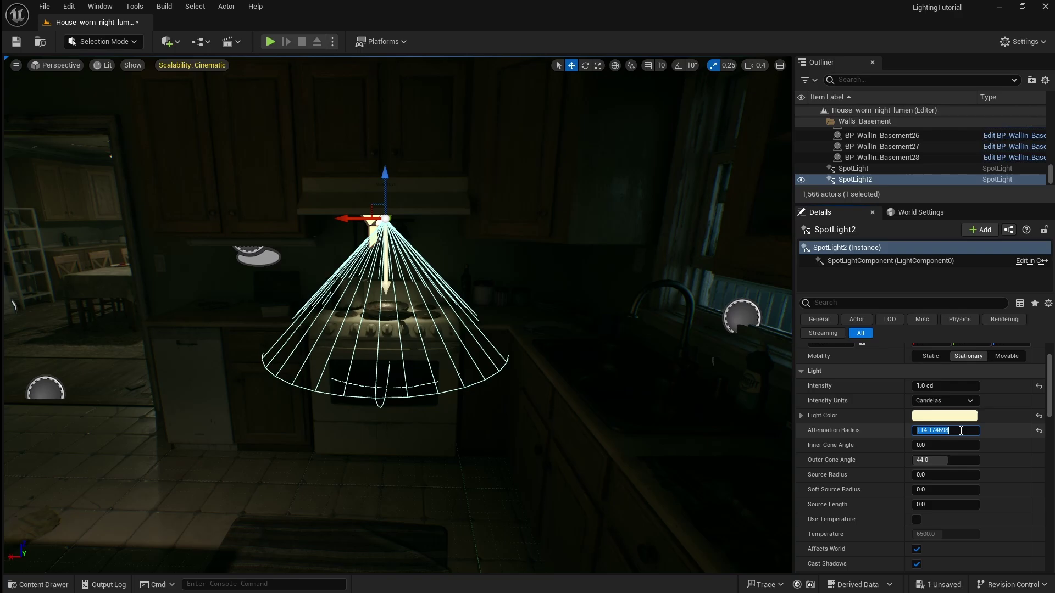
pyautogui.write('200')
pyautogui.press('Return')
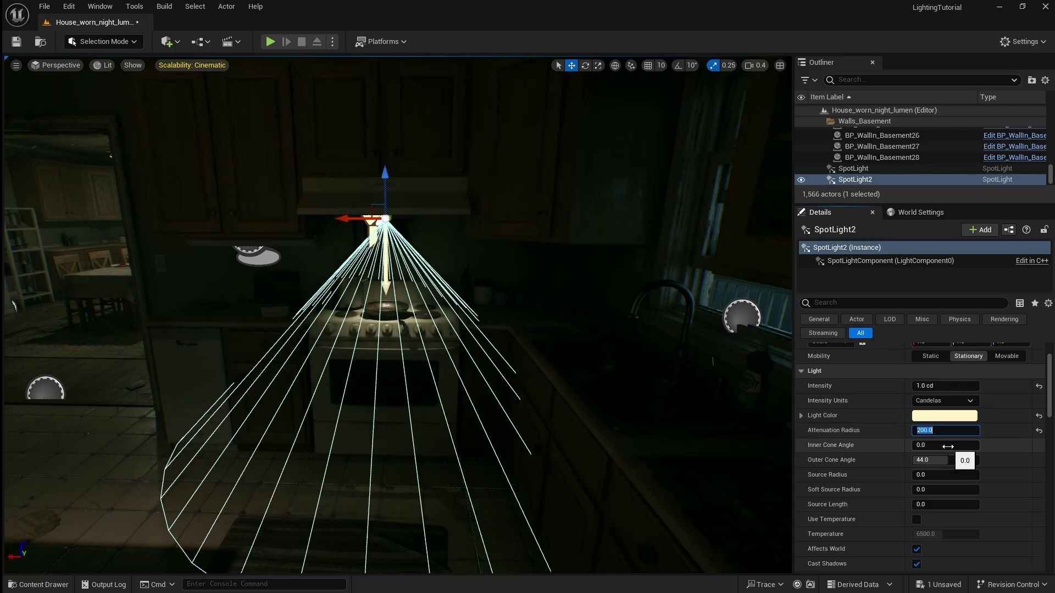
# Set the range hood spot light's inner cone angle to 35 and outer cone angle to 80, and deselect it.
pyautogui.moveTo(948, 445); pyautogui.dragTo(1003, 445)
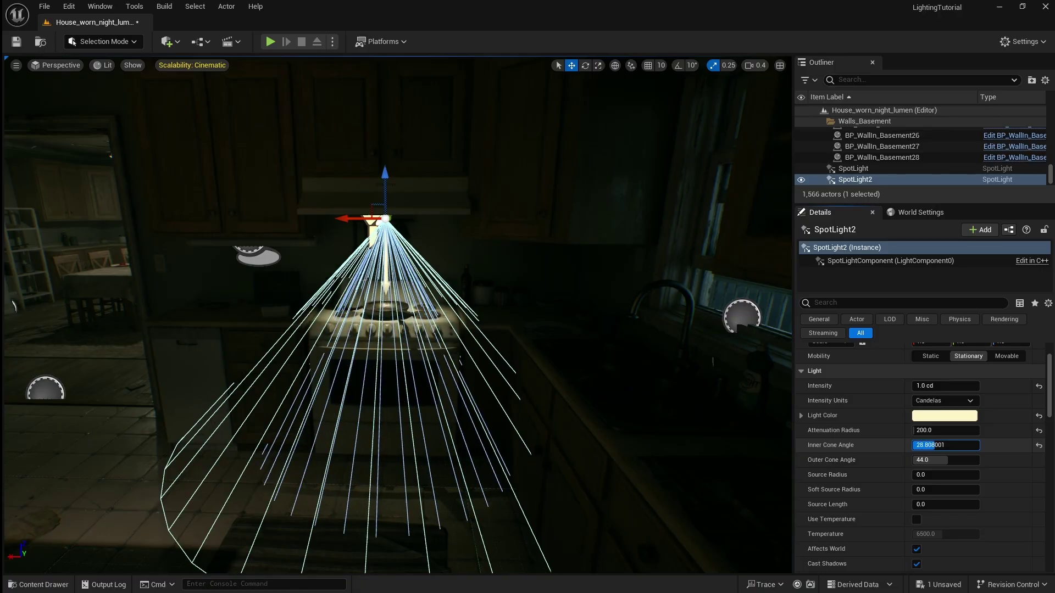
pyautogui.click(962, 448)
pyautogui.write('35')
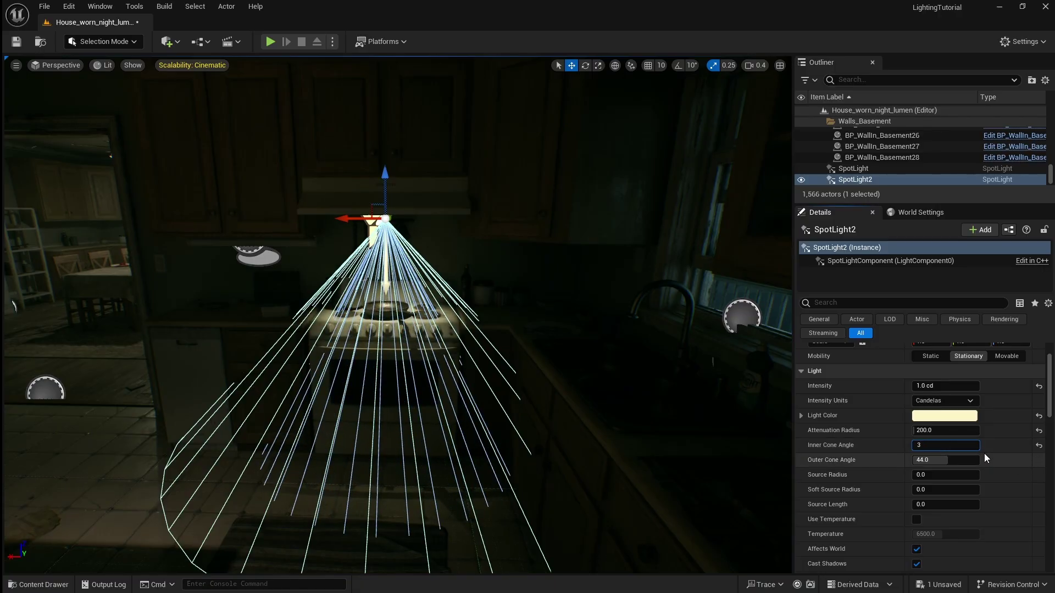
pyautogui.press('Return')
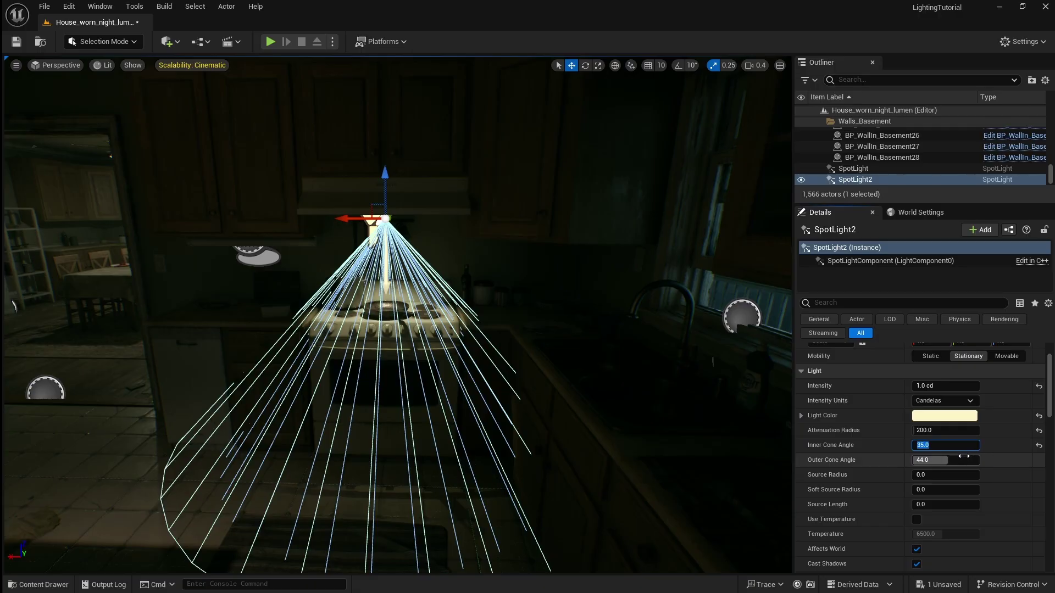
pyautogui.moveTo(959, 461)
pyautogui.mouseDown()
pyautogui.moveTo(989, 461)
pyautogui.moveTo(971, 460)
pyautogui.mouseUp()
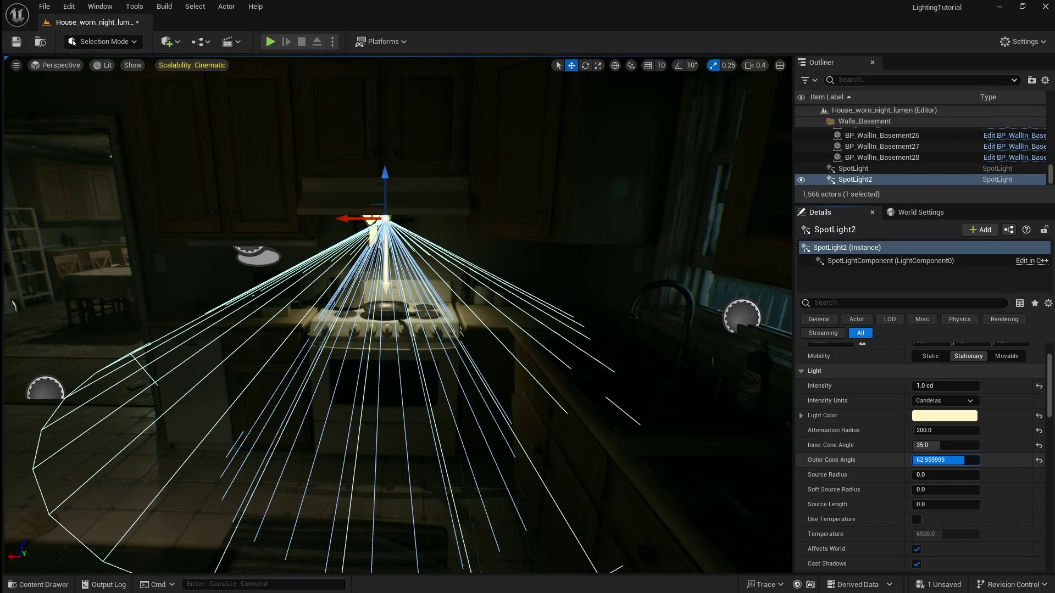
pyautogui.click(971, 460)
pyautogui.write('80')
pyautogui.press('Return')
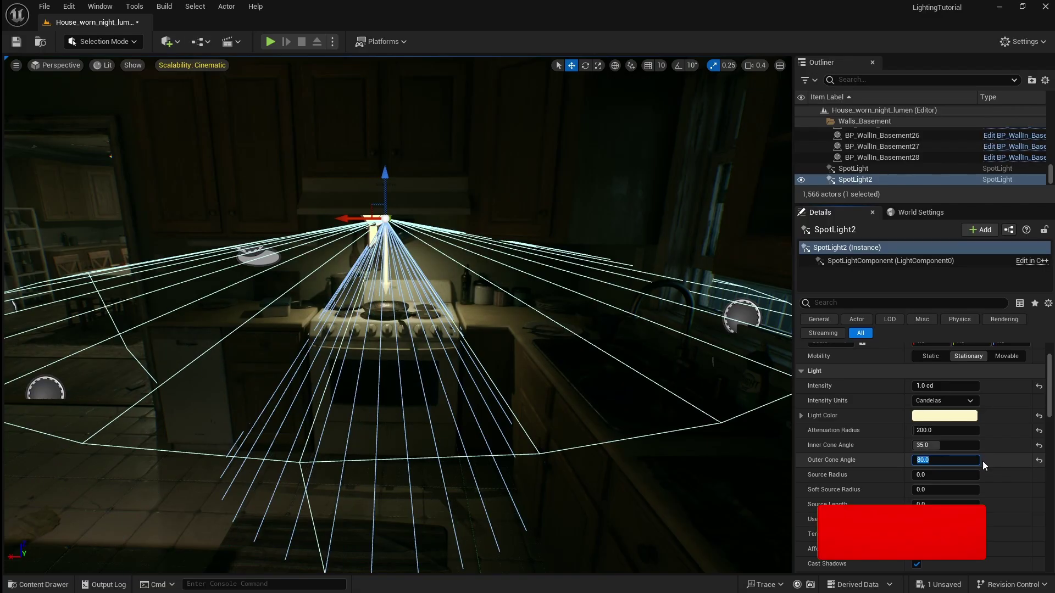
pyautogui.moveTo(711, 442); pyautogui.dragTo(643, 401, button='right')
pyautogui.press('Escape')
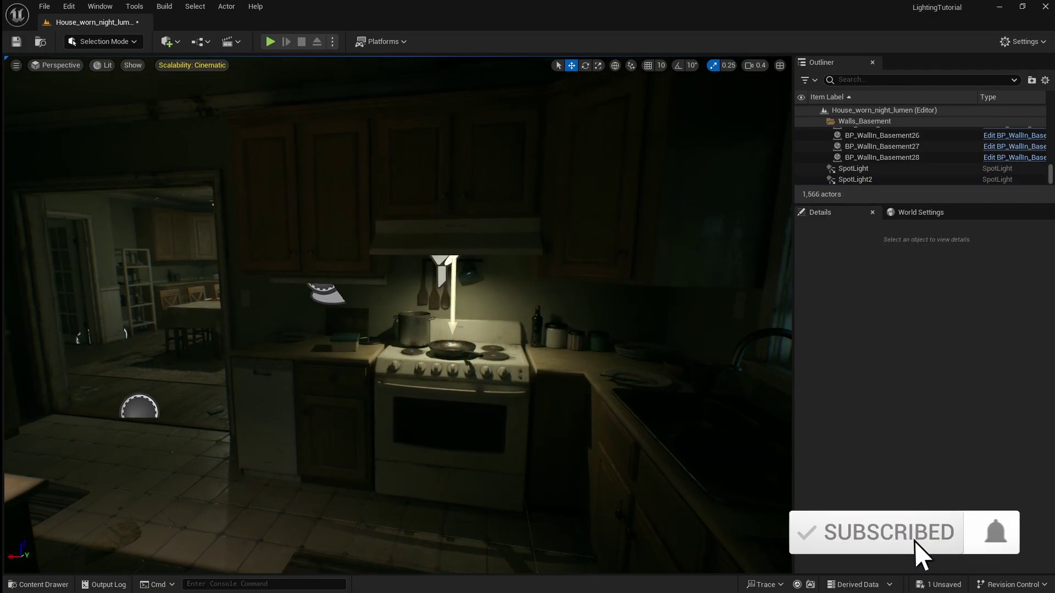
# Add a rect light in front of the window beside the refrigerator, facing into the room.
pyautogui.moveTo(524, 387); pyautogui.dragTo(780, 387, button='right')
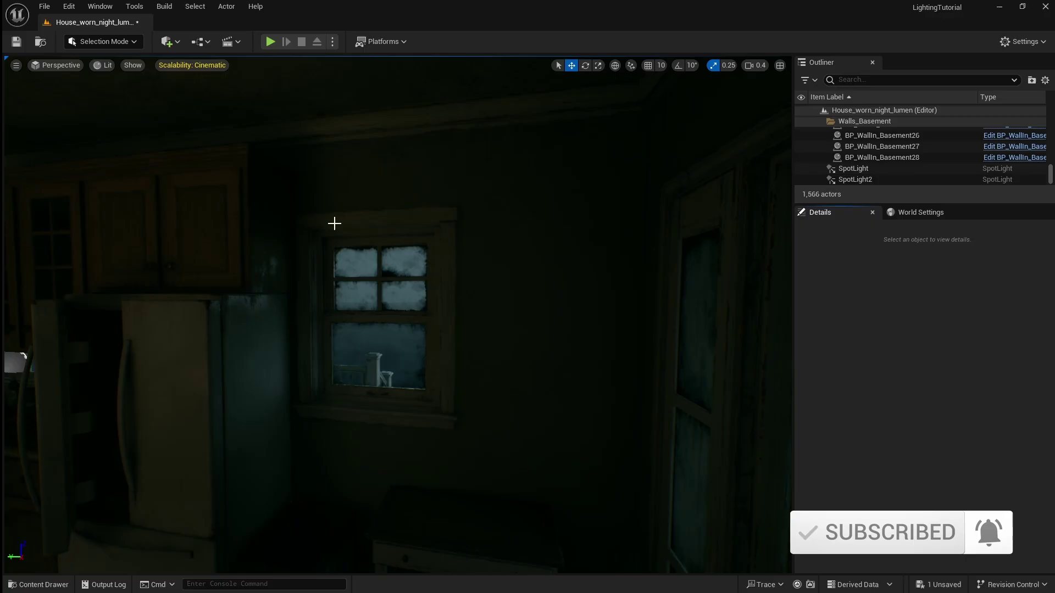
pyautogui.click(169, 42)
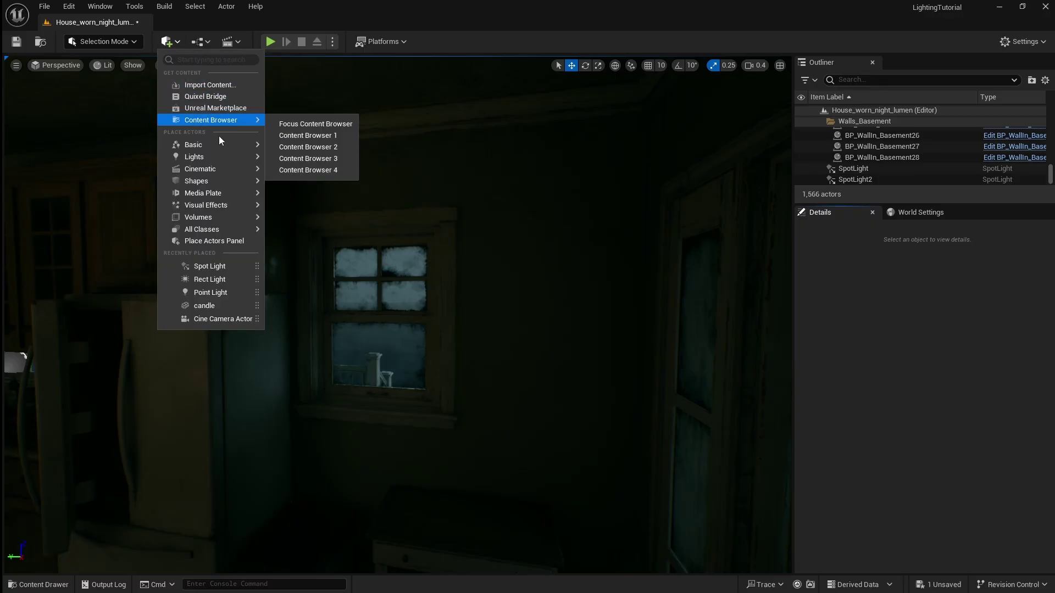
pyautogui.moveTo(230, 157)
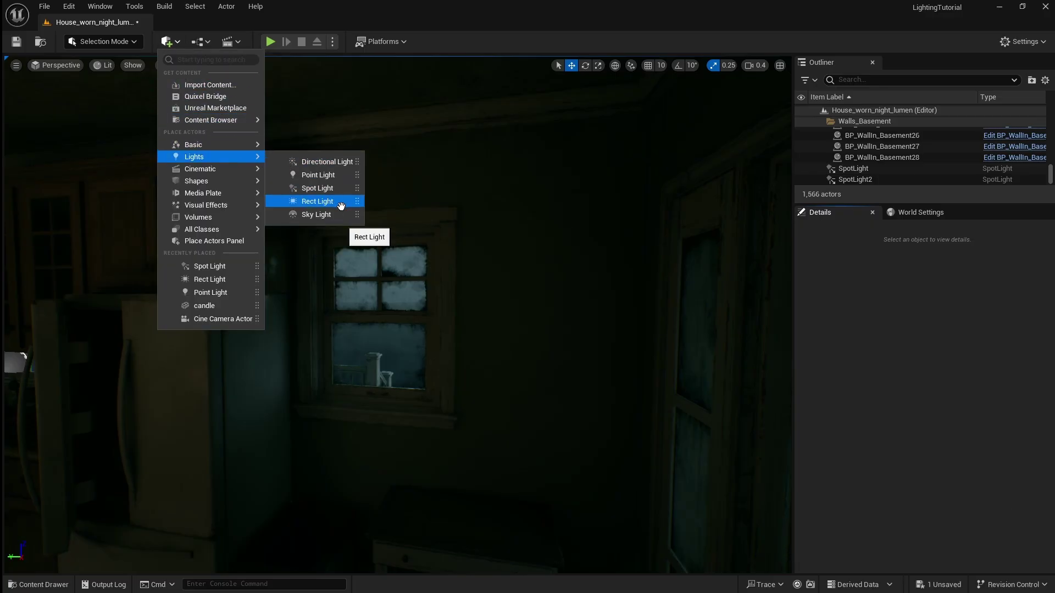
pyautogui.moveTo(348, 204); pyautogui.dragTo(370, 318)
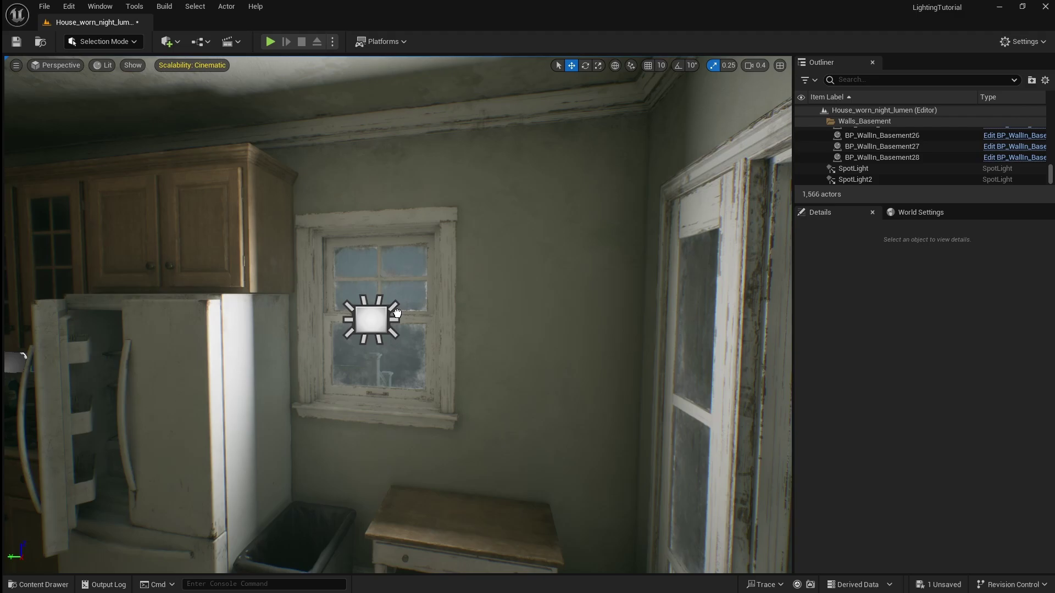
pyautogui.moveTo(370, 318); pyautogui.dragTo(539, 334, button='right')
pyautogui.keyDown('alt'); pyautogui.moveTo(538, 333); pyautogui.dragTo(538, 334); pyautogui.keyUp('alt')
pyautogui.keyDown('alt'); pyautogui.moveTo(456, 285); pyautogui.dragTo(398, 269); pyautogui.keyUp('alt')
pyautogui.moveTo(590, 380); pyautogui.dragTo(589, 381, button='right')
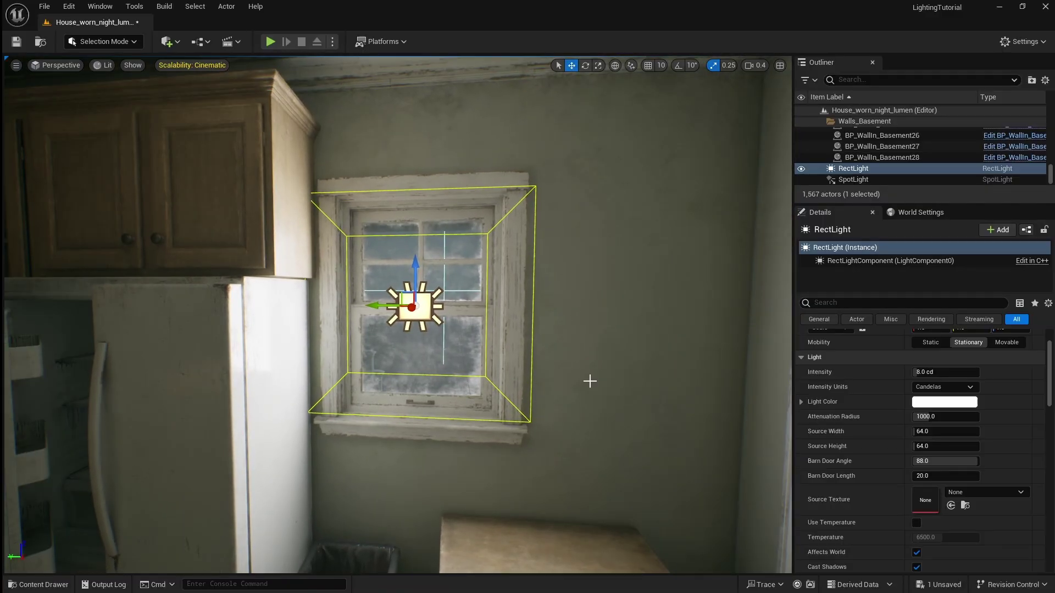
# Fit the rect light to the window with source width 56, source height 88 and a barn door angle of about 76.5.
pyautogui.click(945, 431)
pyautogui.write('16')
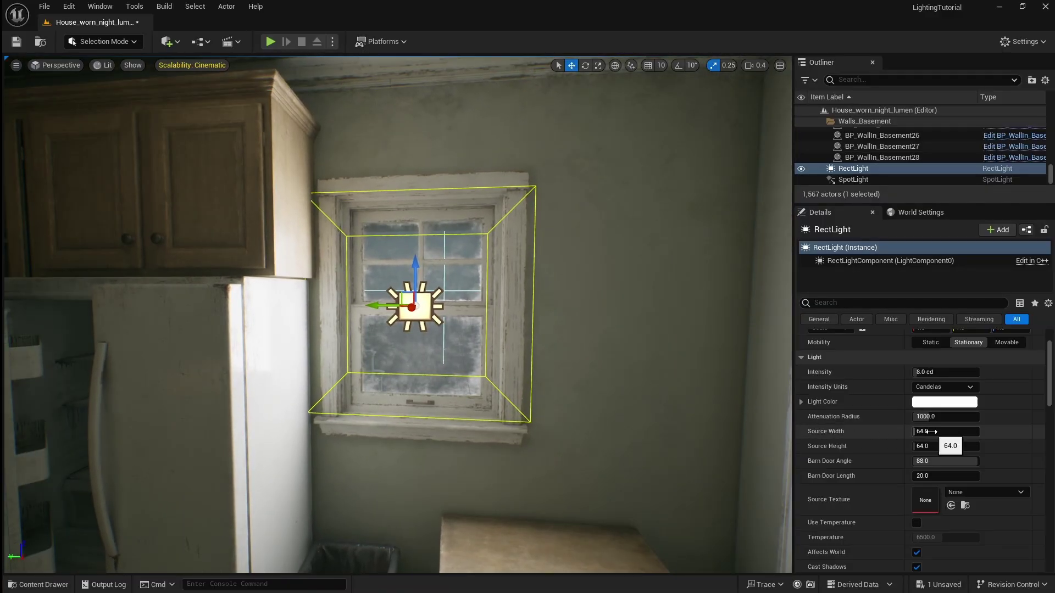
pyautogui.press('Return')
pyautogui.moveTo(945, 432); pyautogui.dragTo(939, 446)
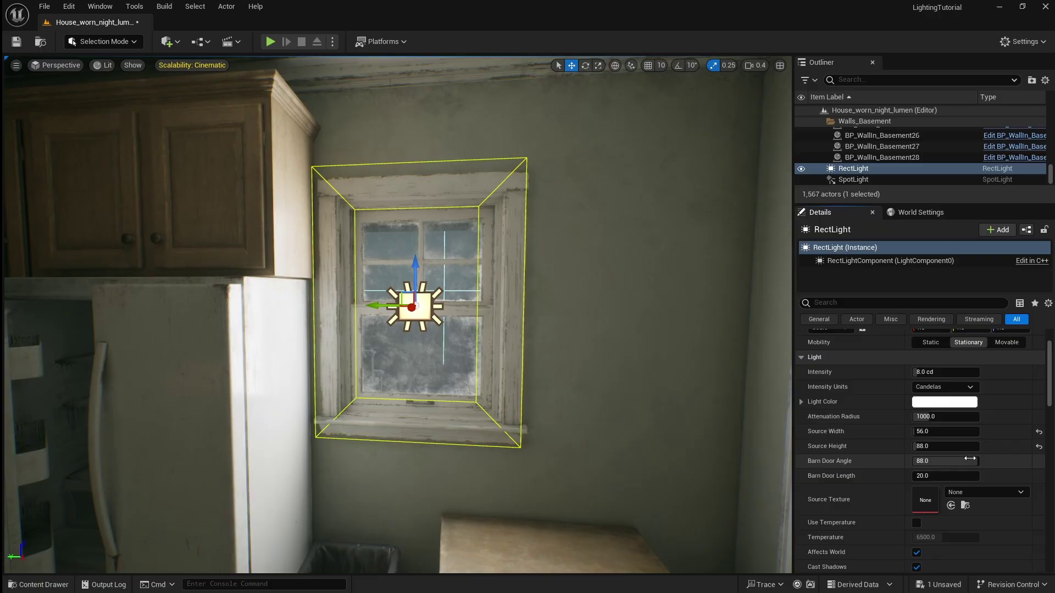
pyautogui.moveTo(945, 461); pyautogui.dragTo(971, 461)
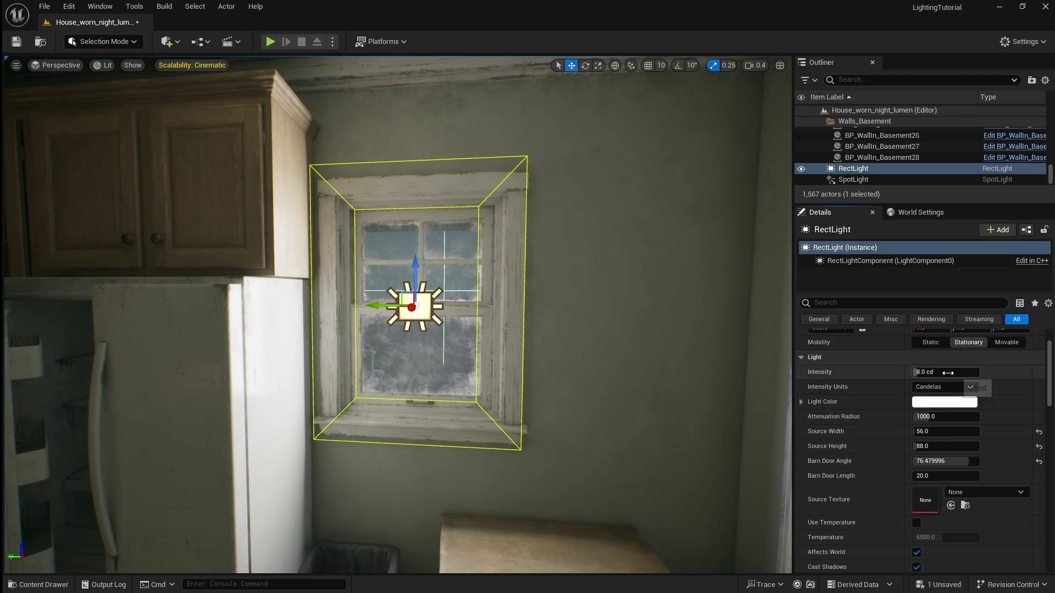
# Set the window rect light's intensity to 4 cd and its attenuation radius to 350.
pyautogui.click(973, 373)
pyautogui.write('4')
pyautogui.press('Return')
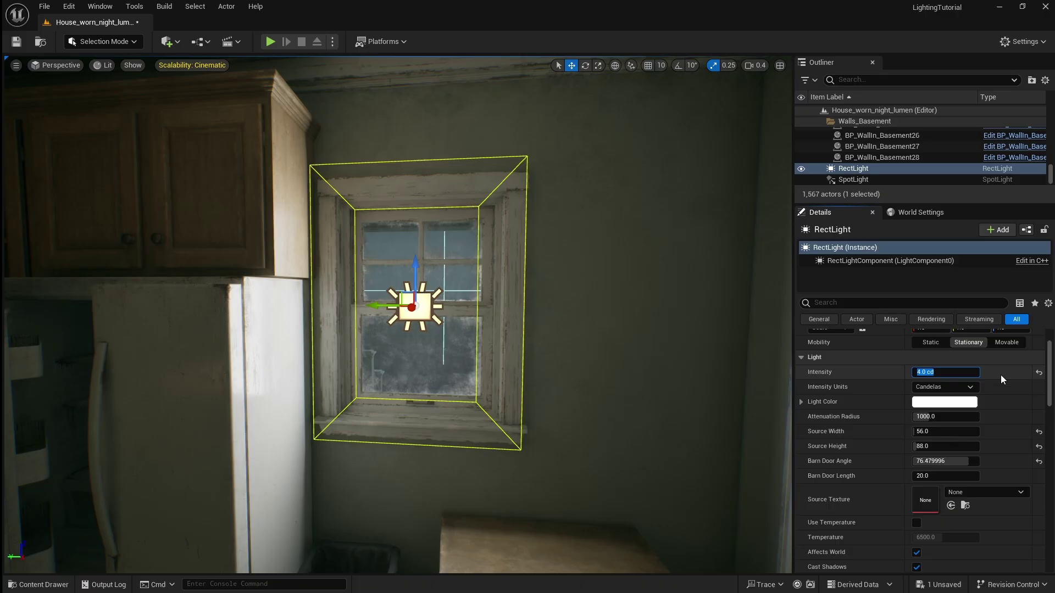
pyautogui.doubleClick(962, 416)
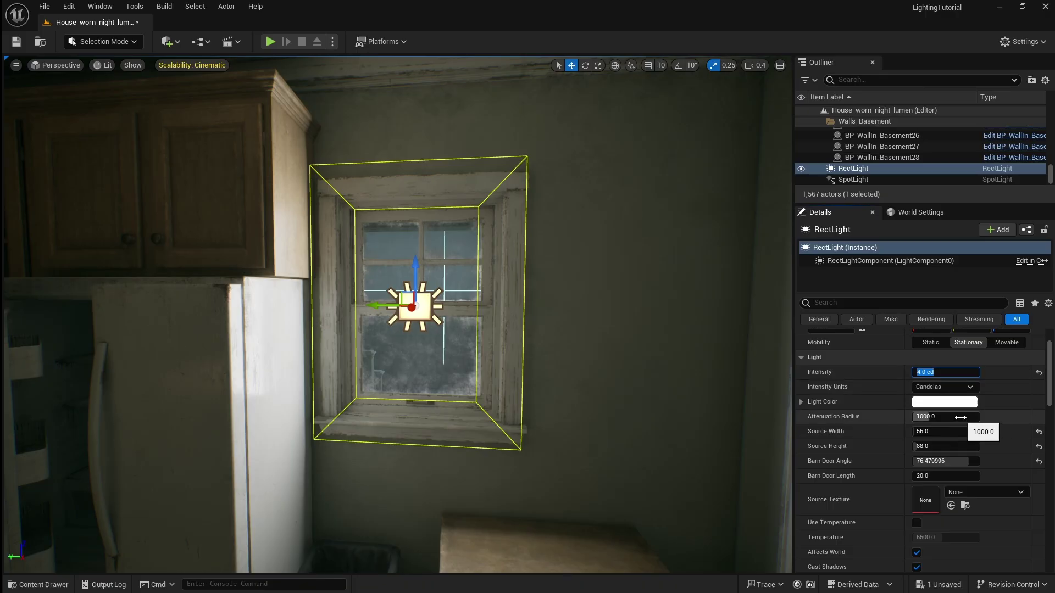
pyautogui.moveTo(929, 416); pyautogui.dragTo(921, 416)
pyautogui.moveTo(739, 428); pyautogui.dragTo(694, 429, button='right')
pyautogui.moveTo(962, 417)
pyautogui.mouseDown()
pyautogui.moveTo(936, 417)
pyautogui.moveTo(946, 418)
pyautogui.mouseUp()
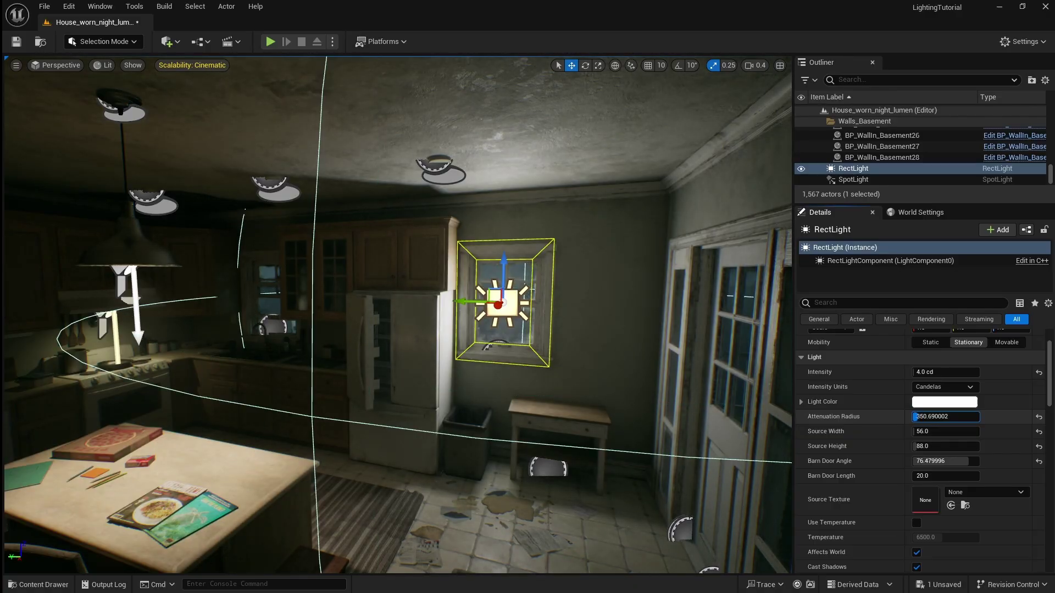
pyautogui.click(959, 418)
pyautogui.write('350.0')
pyautogui.press('Return')
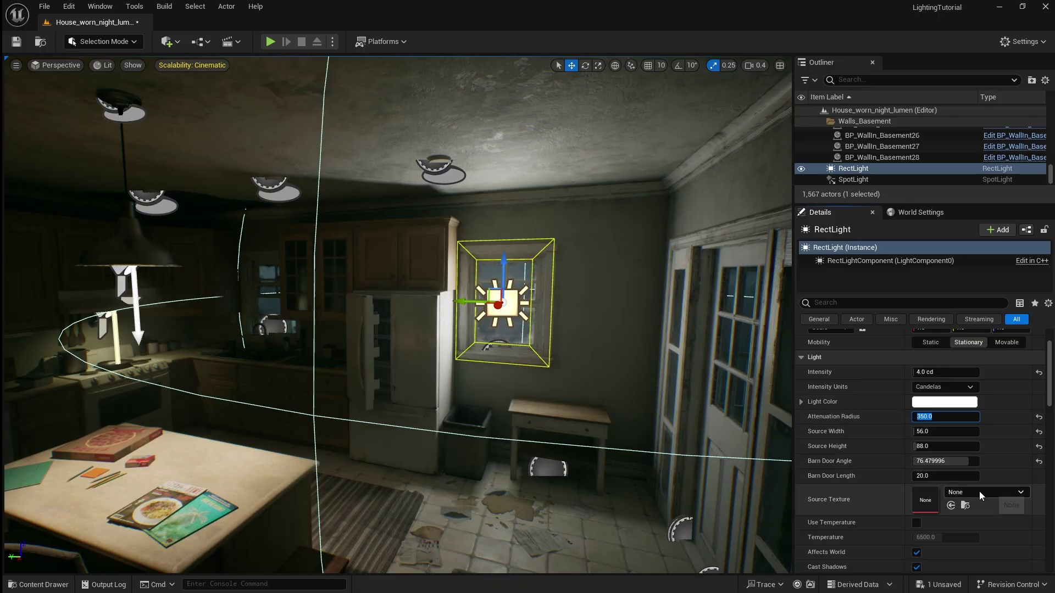
# Enable color temperature on the window rect light and set it to 7000.
pyautogui.scroll(-2, 976, 513)
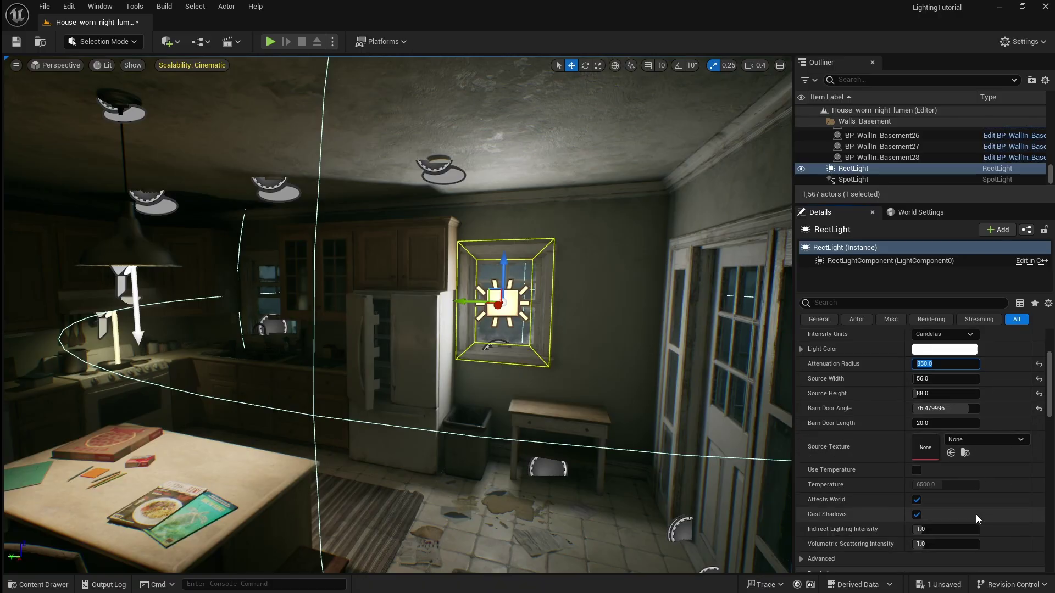
pyautogui.click(917, 470)
pyautogui.moveTo(943, 485); pyautogui.dragTo(947, 484)
pyautogui.click(939, 485)
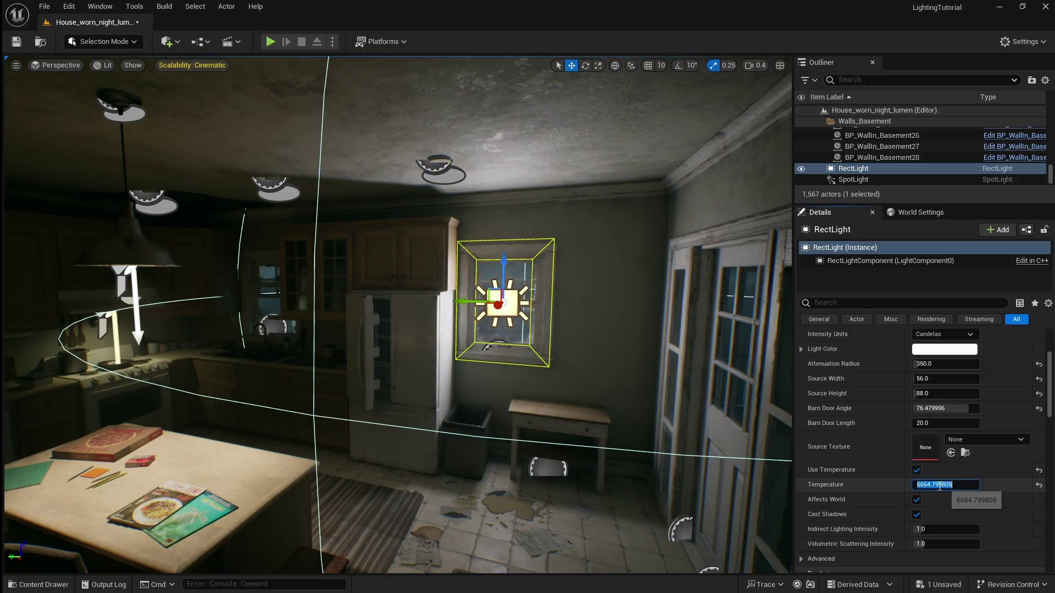
pyautogui.write('7')
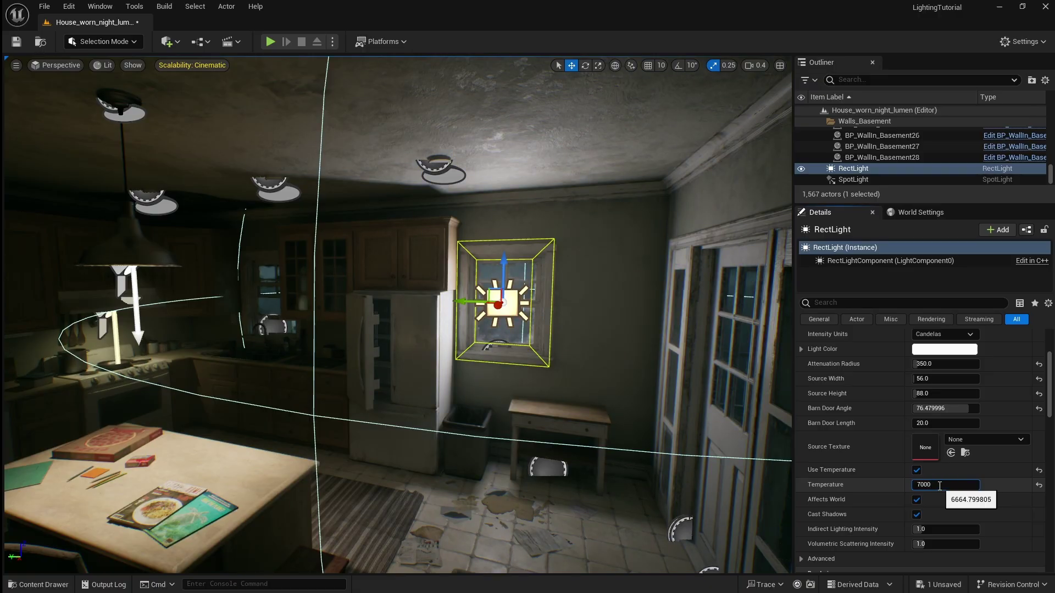
pyautogui.write('000')
pyautogui.press('Return')
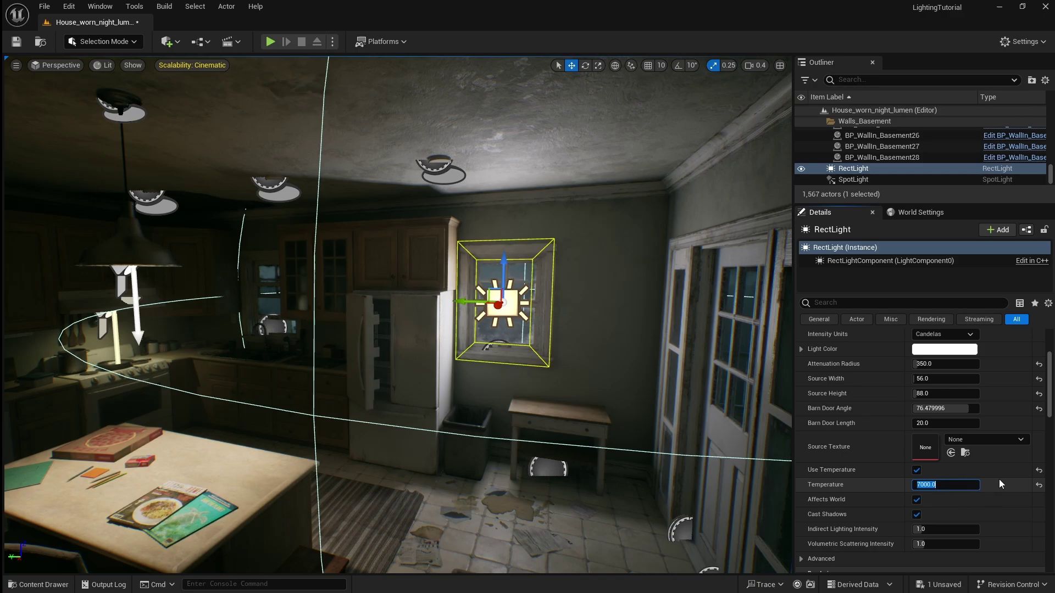
# Duplicate the rect light and align the copy with the window above the sink.
pyautogui.moveTo(619, 405); pyautogui.dragTo(604, 379, button='right')
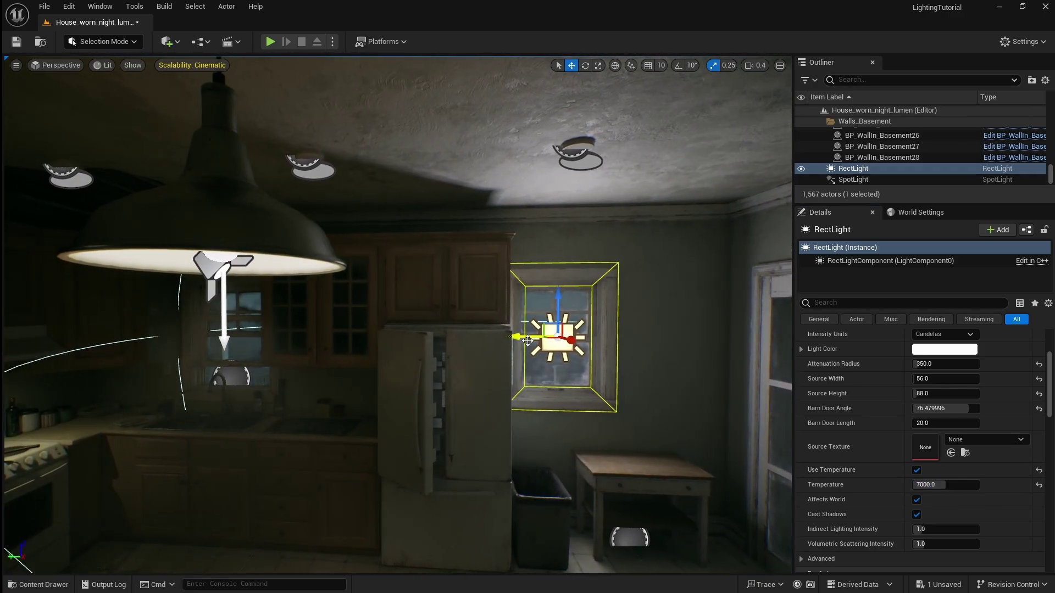
pyautogui.keyDown('alt'); pyautogui.moveTo(528, 341); pyautogui.dragTo(245, 341); pyautogui.keyUp('alt')
pyautogui.moveTo(367, 360); pyautogui.dragTo(395, 350, button='right')
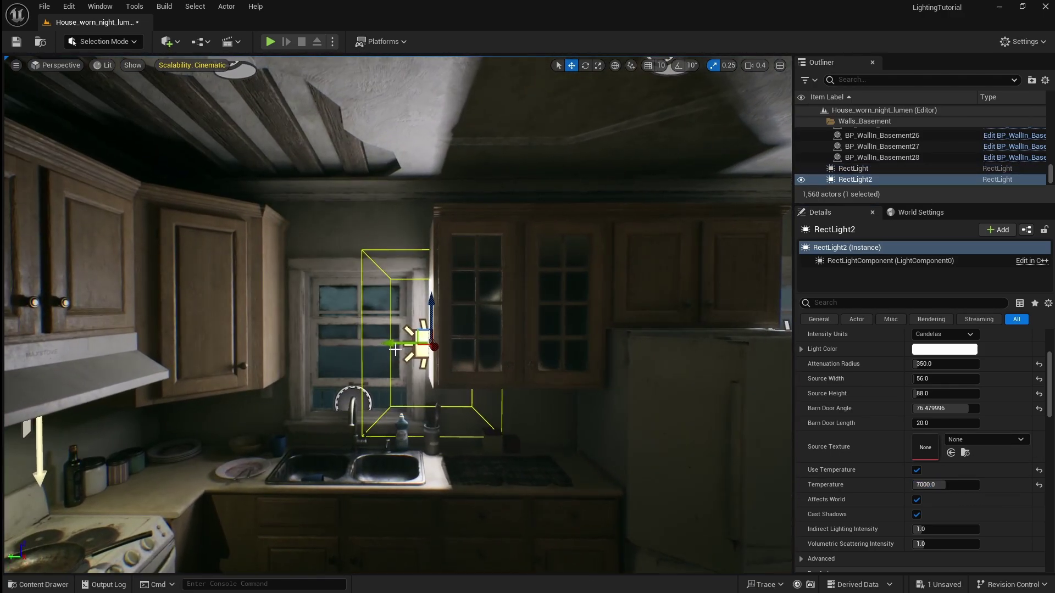
pyautogui.moveTo(395, 350); pyautogui.dragTo(317, 343)
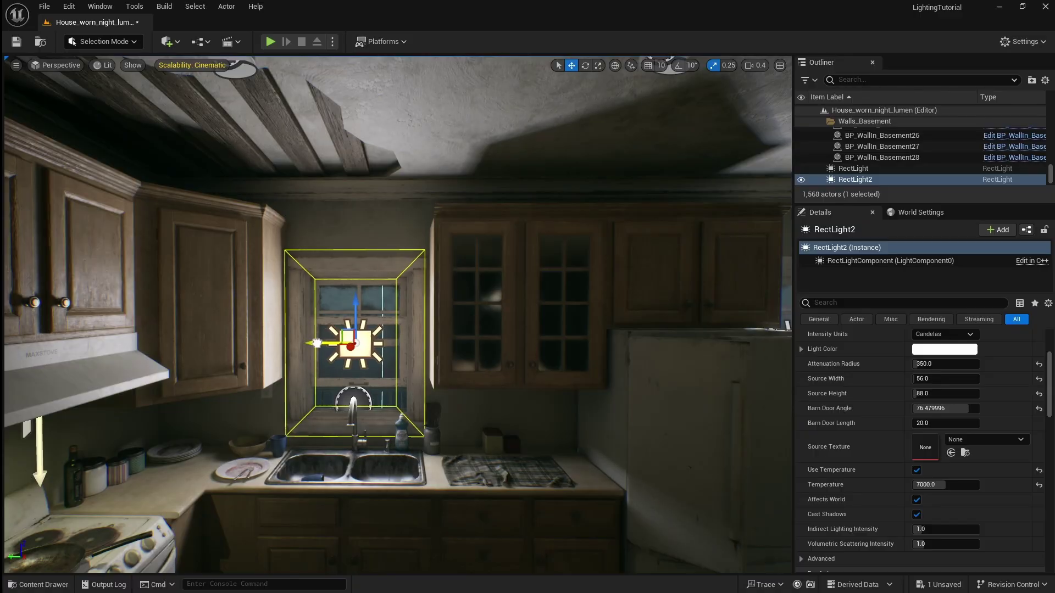
pyautogui.moveTo(317, 343); pyautogui.dragTo(363, 343, button='right')
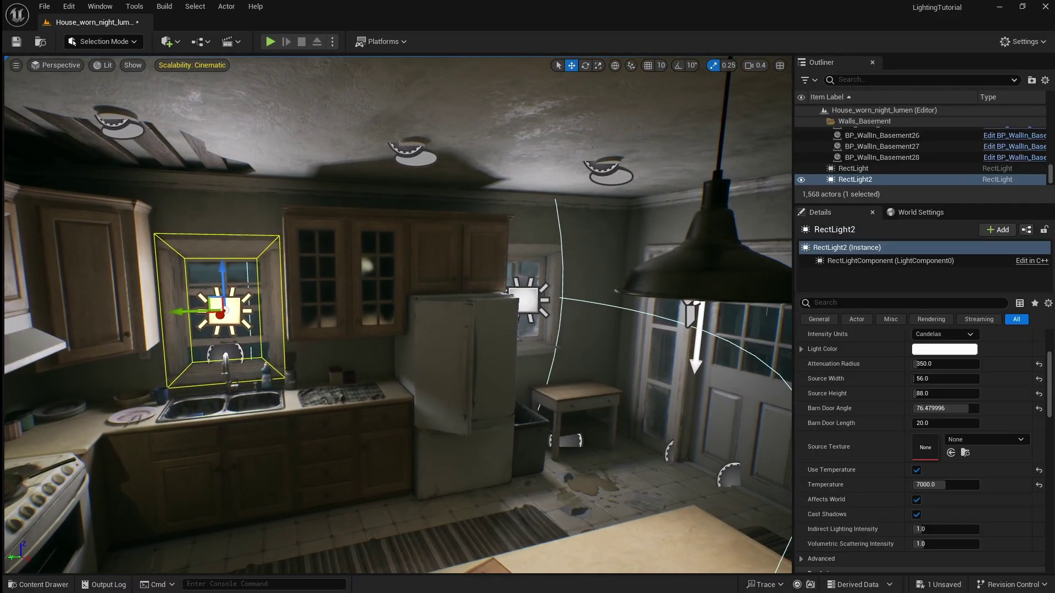
pyautogui.keyDown('alt'); pyautogui.moveTo(249, 346); pyautogui.dragTo(247, 347); pyautogui.keyUp('alt')
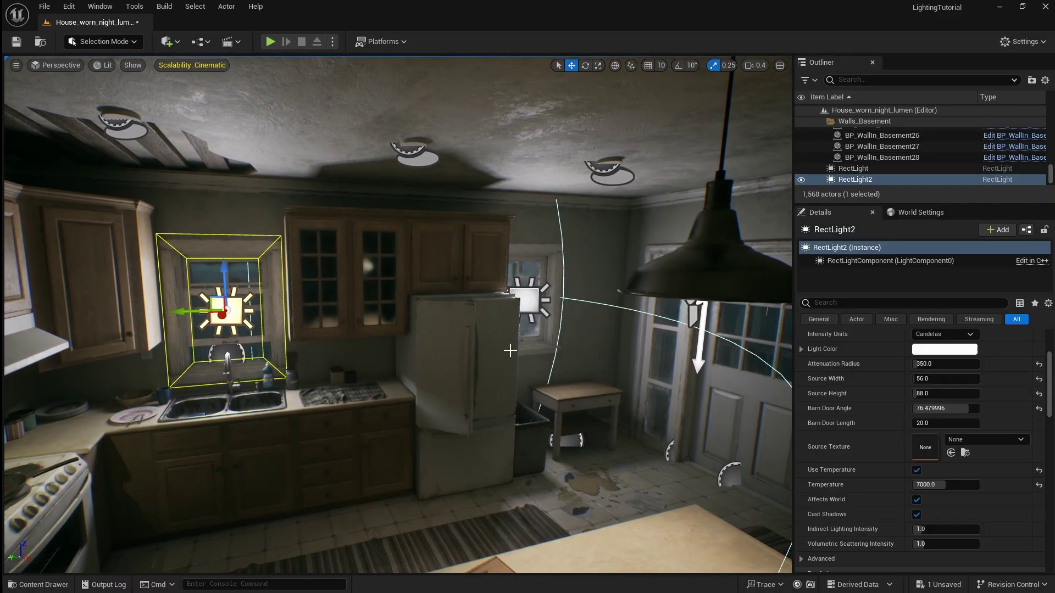
# Set the intensity of both window rect lights to 2.5 cd together.
pyautogui.keyDown('ctrl'); pyautogui.click(529, 309); pyautogui.keyUp('ctrl')
pyautogui.scroll(4, 990, 336)
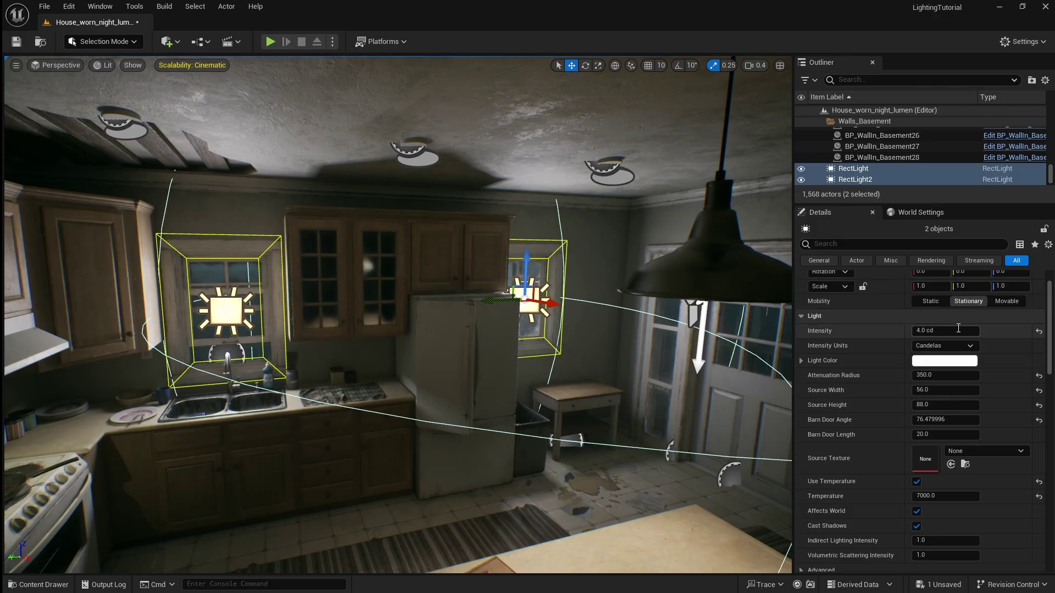
pyautogui.click(950, 331)
pyautogui.write('2.5')
pyautogui.press('Return')
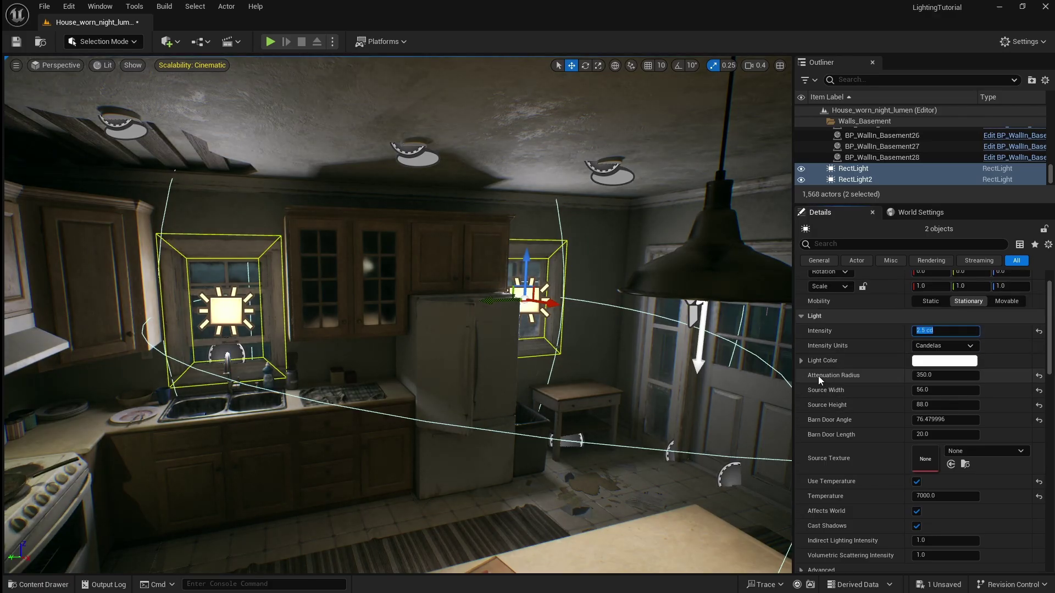
pyautogui.moveTo(666, 394); pyautogui.dragTo(527, 391, button='right')
pyautogui.press('Escape')
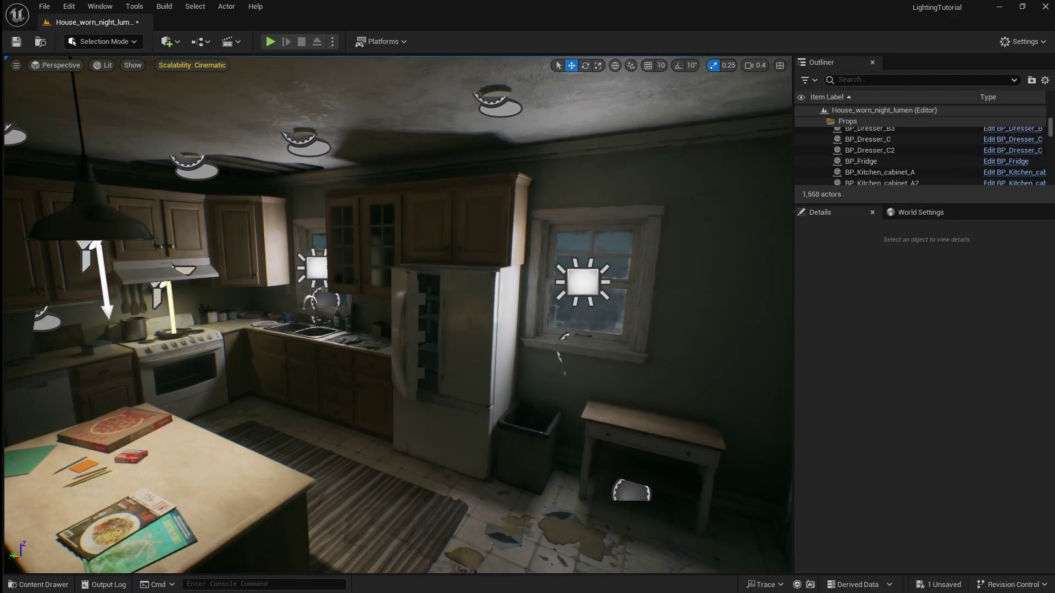
# Place a point light inside the open fridge and raise it slightly above the drawers.
pyautogui.moveTo(488, 377)
pyautogui.mouseDown(button='right')
pyautogui.moveTo(461, 363)
pyautogui.moveTo(487, 377)
pyautogui.mouseUp(button='right')
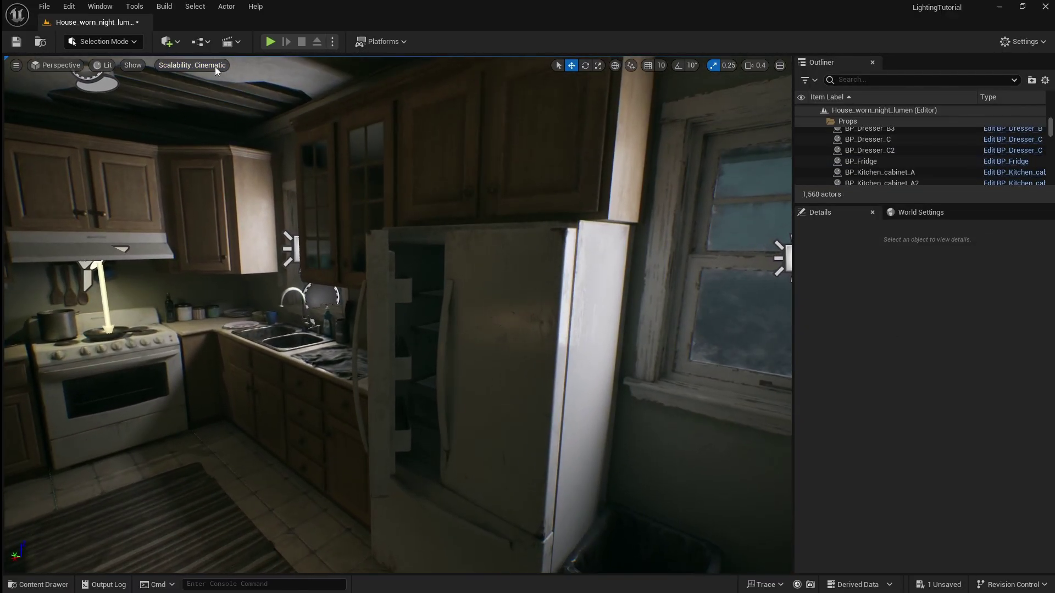
pyautogui.click(173, 43)
pyautogui.moveTo(243, 148)
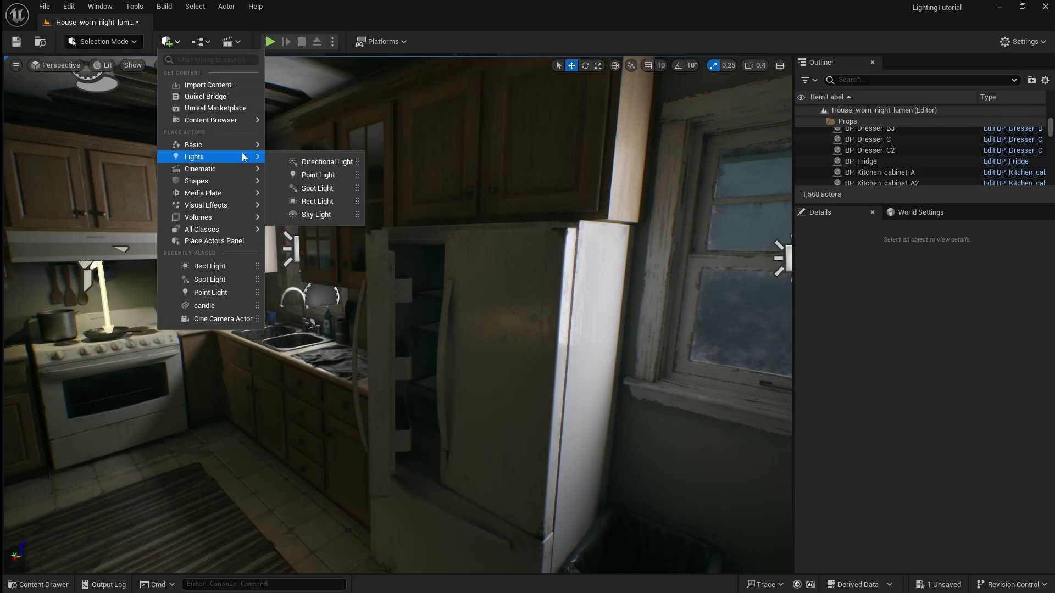
pyautogui.moveTo(305, 174); pyautogui.dragTo(429, 369)
pyautogui.press('f')
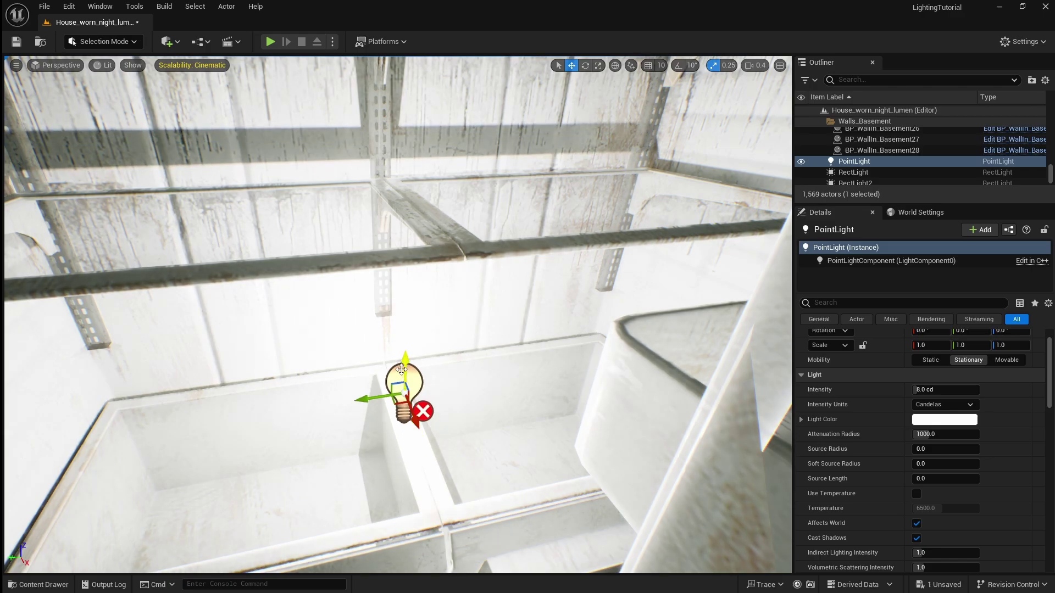
pyautogui.moveTo(409, 375); pyautogui.dragTo(407, 310)
pyautogui.moveTo(407, 310); pyautogui.dragTo(473, 325, button='right')
pyautogui.press('w')
pyautogui.moveTo(682, 342); pyautogui.dragTo(693, 344, button='right')
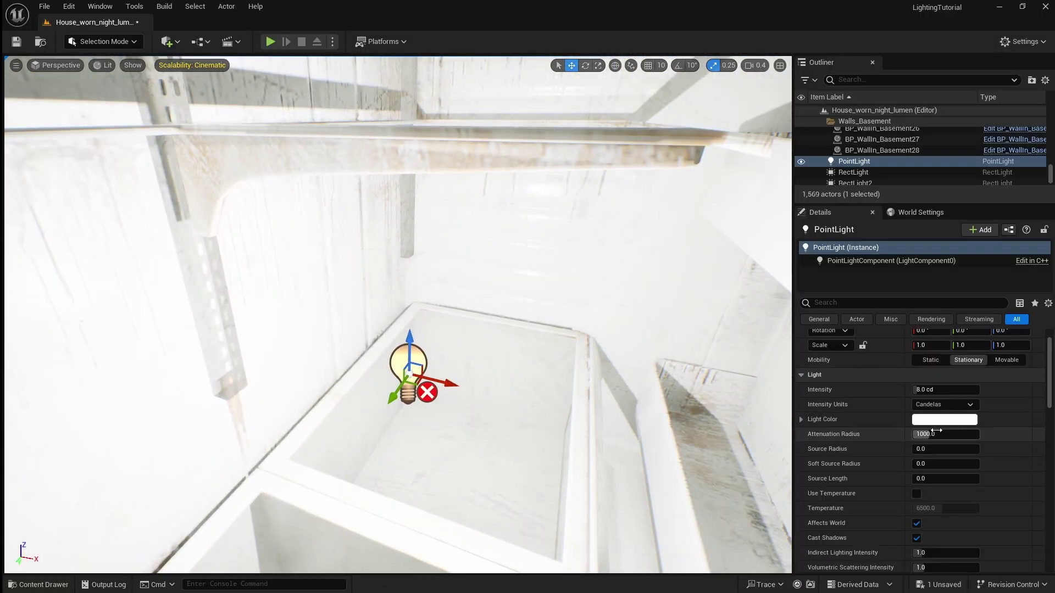
# Set the fridge point light's attenuation radius to 50 and check its spread from the room.
pyautogui.moveTo(944, 434); pyautogui.dragTo(912, 434)
pyautogui.write('50')
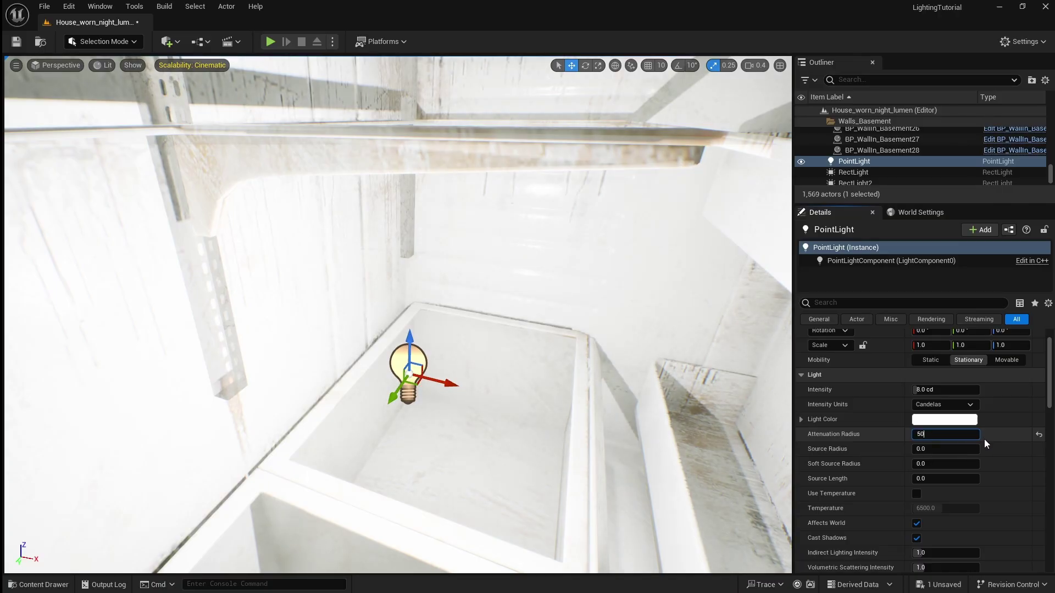
pyautogui.press('Return')
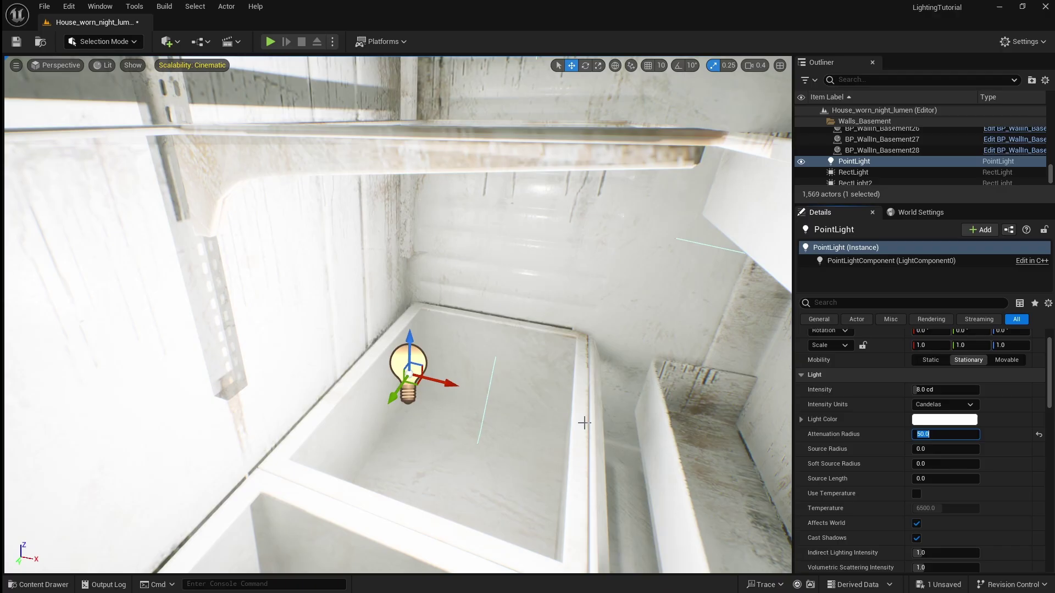
pyautogui.press('s')
pyautogui.moveTo(584, 423); pyautogui.dragTo(411, 375, button='right')
pyautogui.press('s')
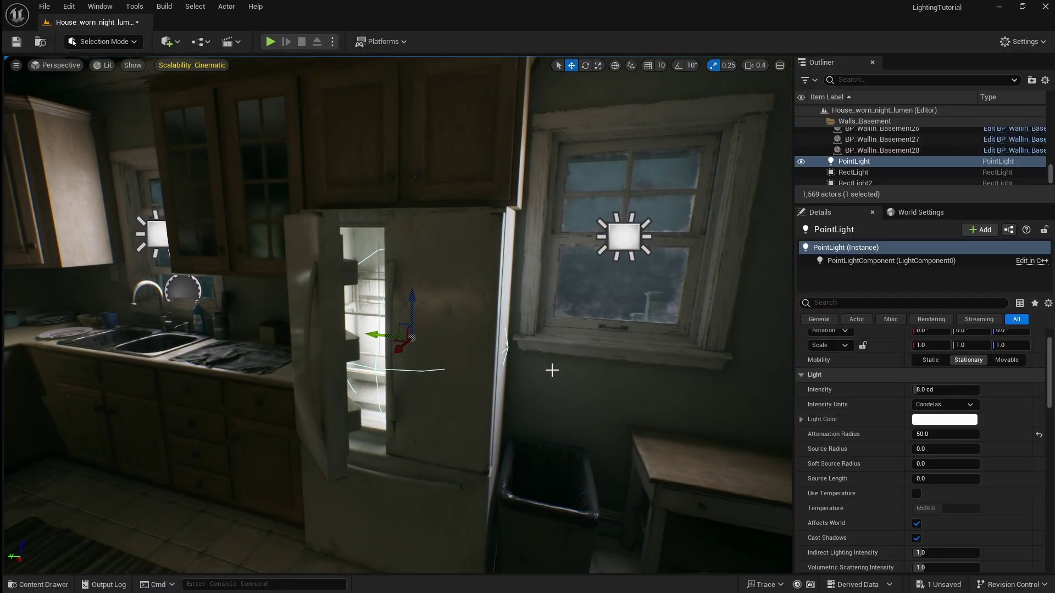
# Set the fridge point light's intensity to 2 cd and its attenuation radius to 70.
pyautogui.click(945, 389)
pyautogui.write('2')
pyautogui.press('Return')
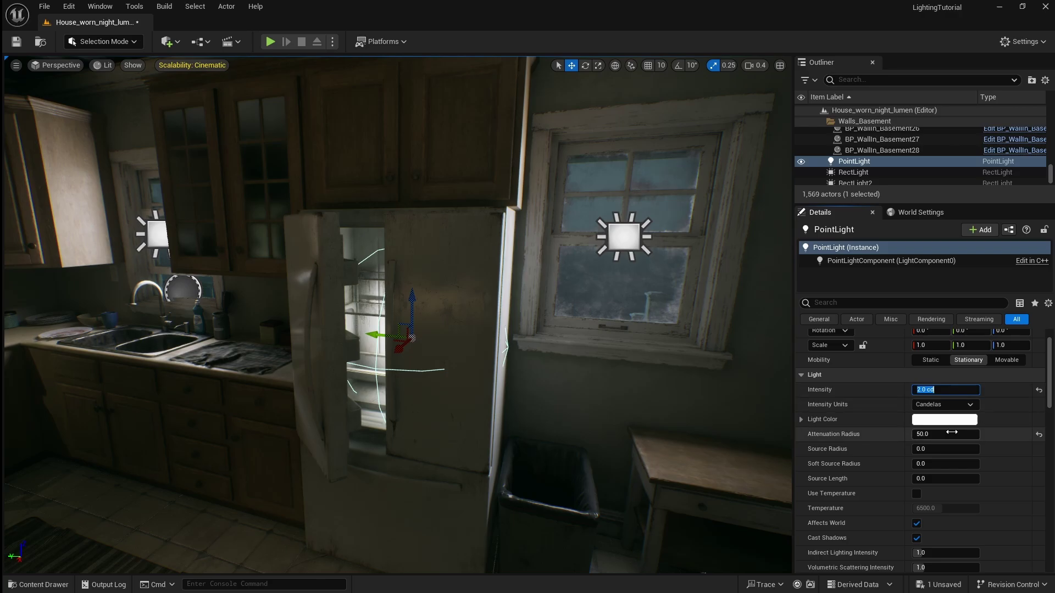
pyautogui.press('Tab')
pyautogui.write('70')
pyautogui.press('Return')
pyautogui.press('w')
pyautogui.moveTo(378, 407)
pyautogui.mouseDown(button='right')
pyautogui.moveTo(388, 393)
pyautogui.moveTo(373, 445)
pyautogui.moveTo(385, 428)
pyautogui.moveTo(357, 407)
pyautogui.moveTo(365, 405)
pyautogui.mouseUp(button='right')
pyautogui.press('s')
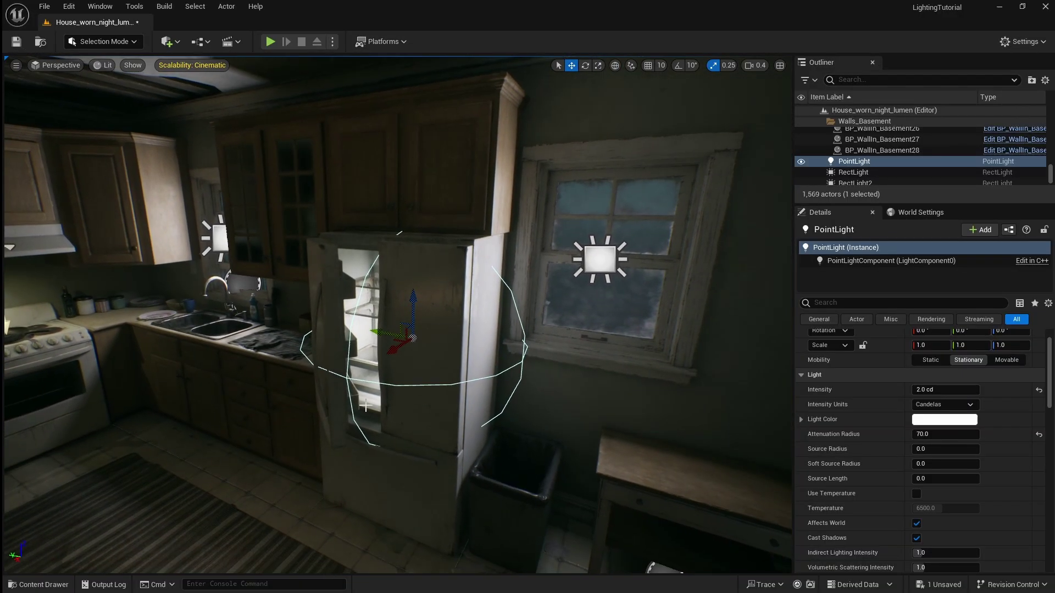
# Enable color temperature on the fridge point light, set it to 7500, and deselect the light.
pyautogui.scroll(-3, 876, 420)
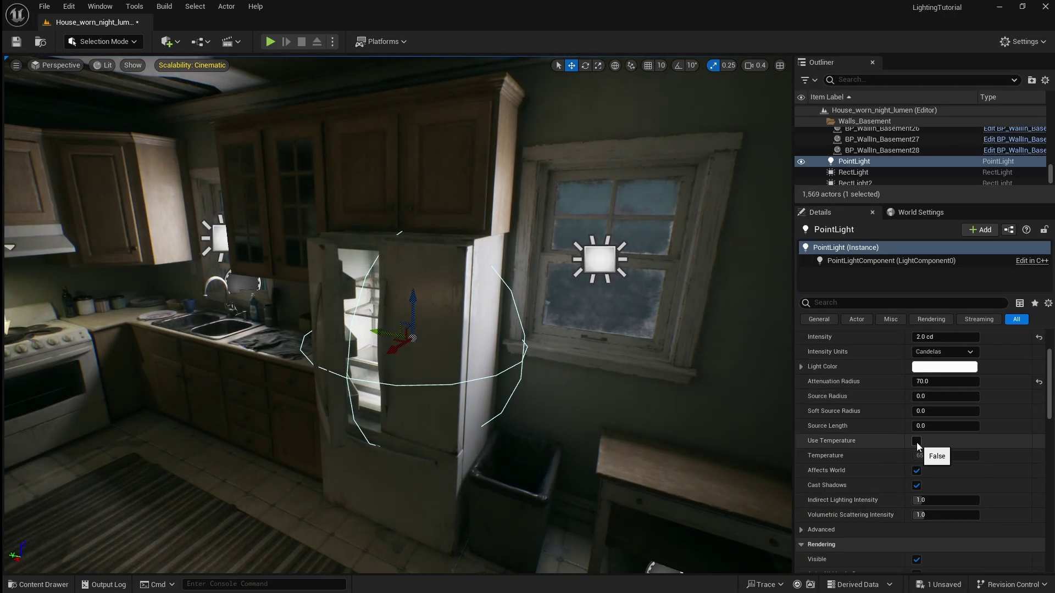
pyautogui.click(917, 441)
pyautogui.click(956, 456)
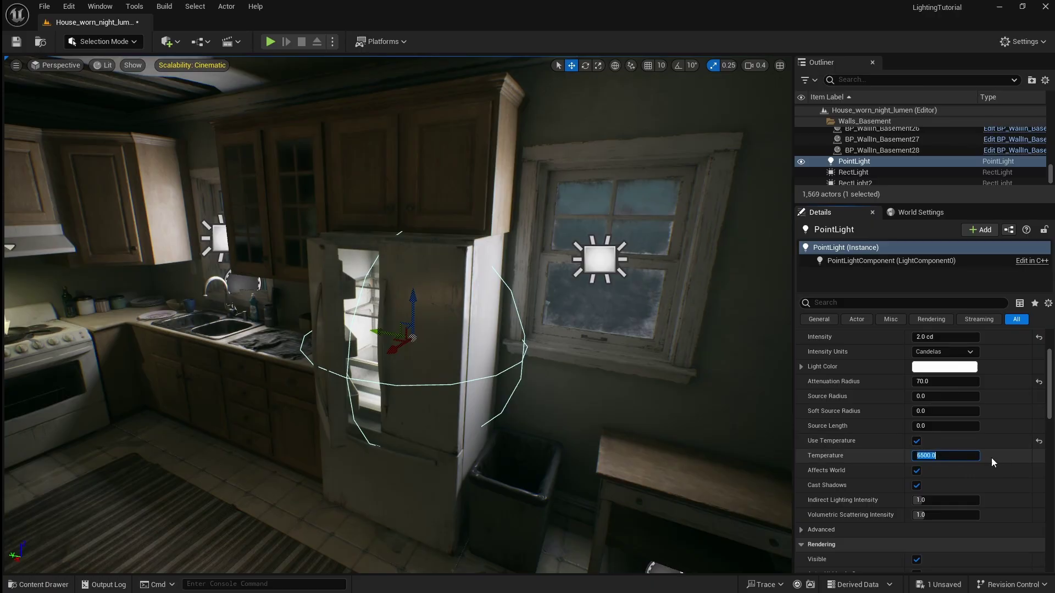
pyautogui.write('7500')
pyautogui.press('Return')
pyautogui.moveTo(633, 422)
pyautogui.mouseDown(button='right')
pyautogui.moveTo(626, 458)
pyautogui.moveTo(560, 484)
pyautogui.moveTo(634, 422)
pyautogui.mouseUp(button='right')
pyautogui.press('Escape')
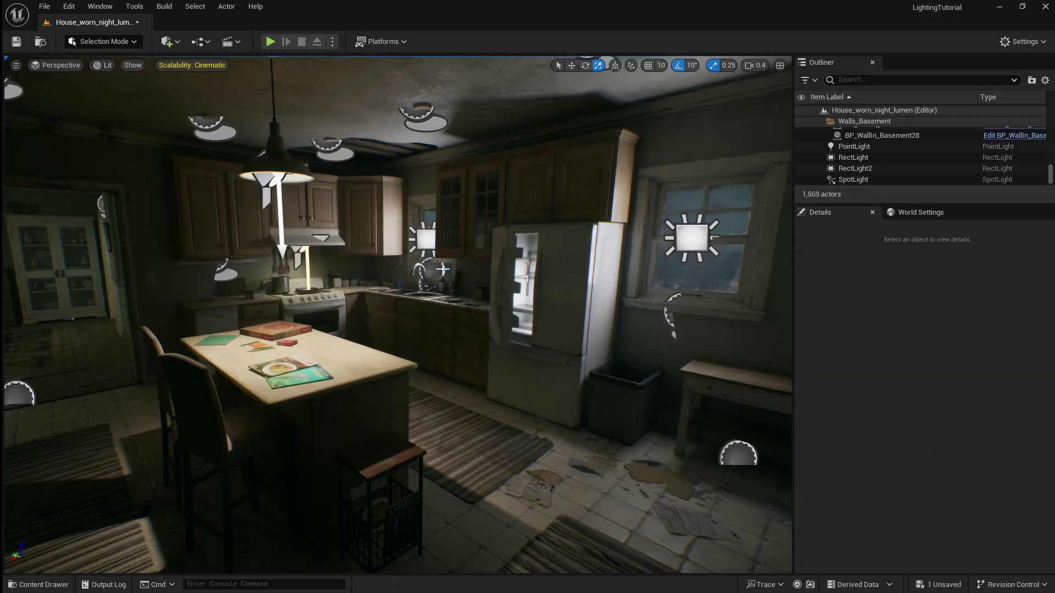
# Play the level in the editor and move around the kitchen to review the lighting from several angles.
pyautogui.click(270, 41)
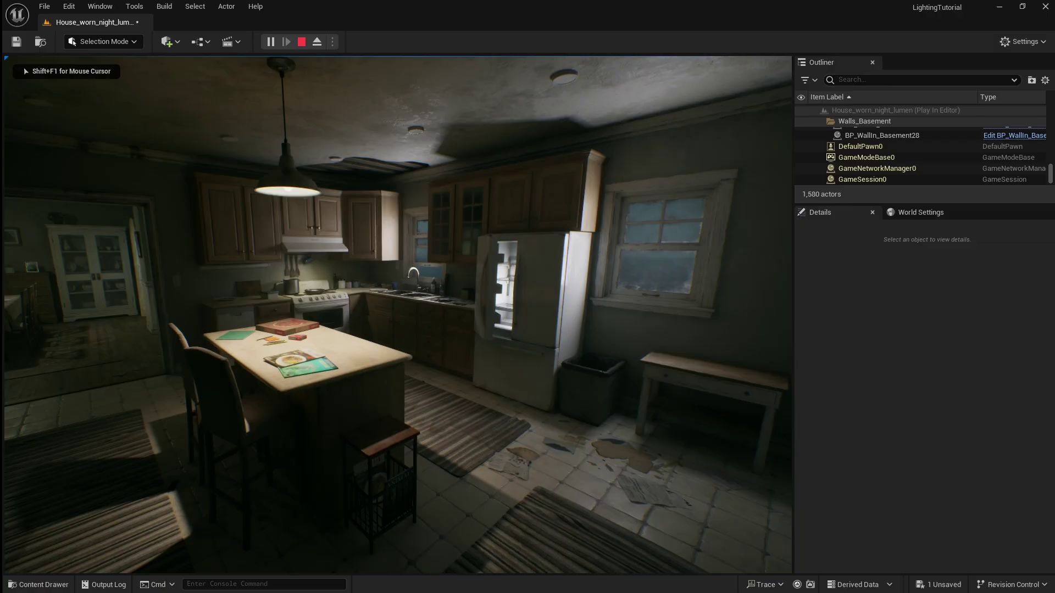
pyautogui.press('a')
pyautogui.press('s')
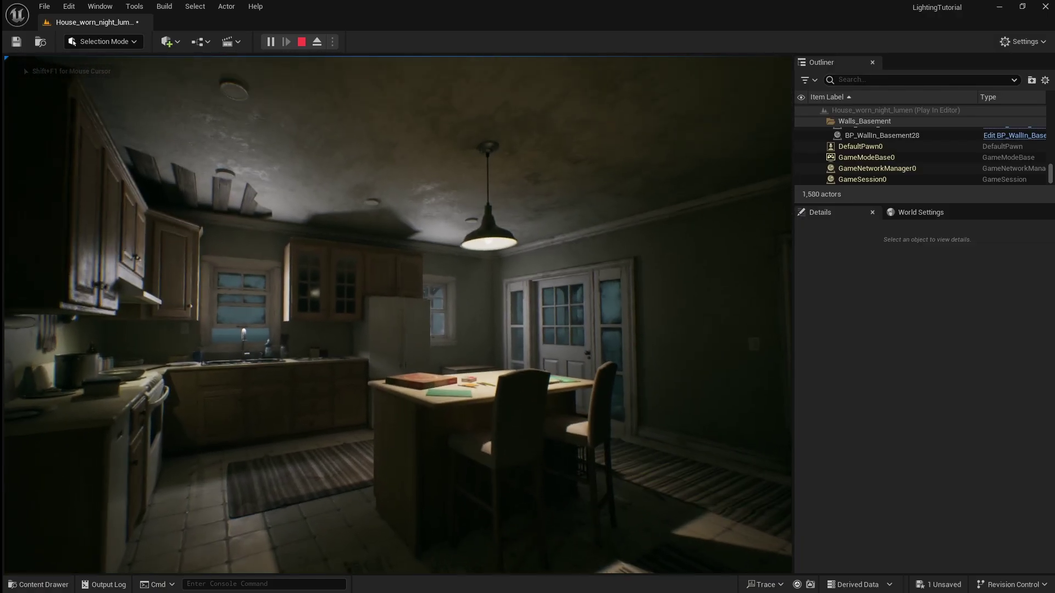
pyautogui.press('w')
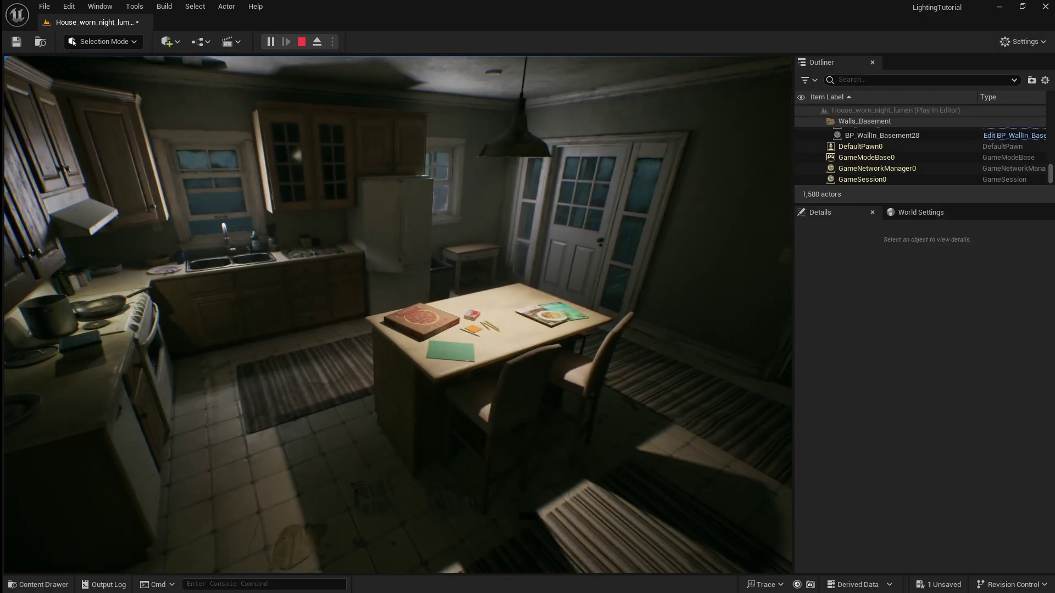
pyautogui.press('w')
pyautogui.press('d')
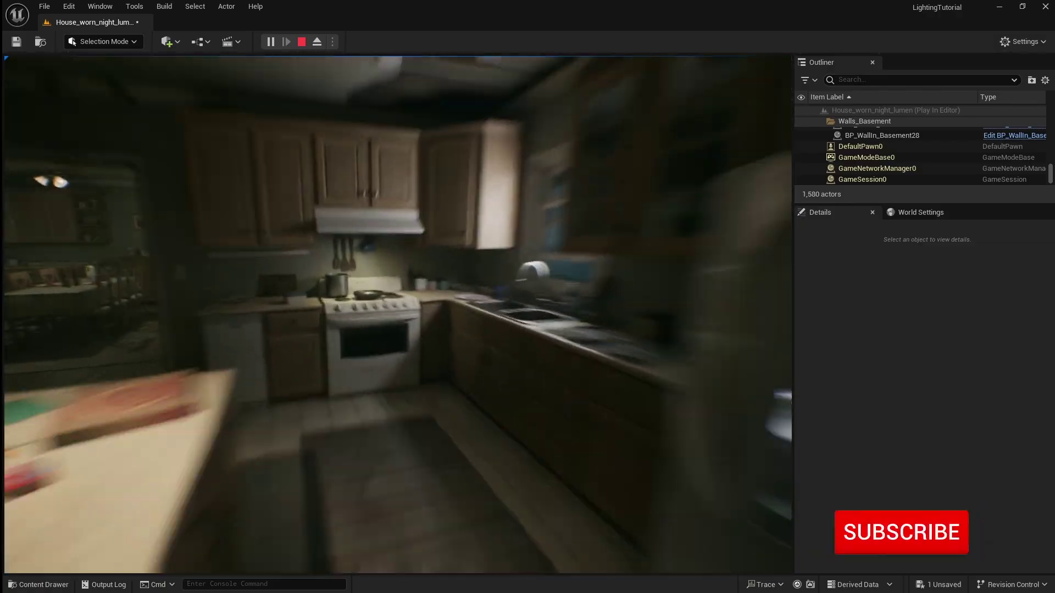
pyautogui.press('w')
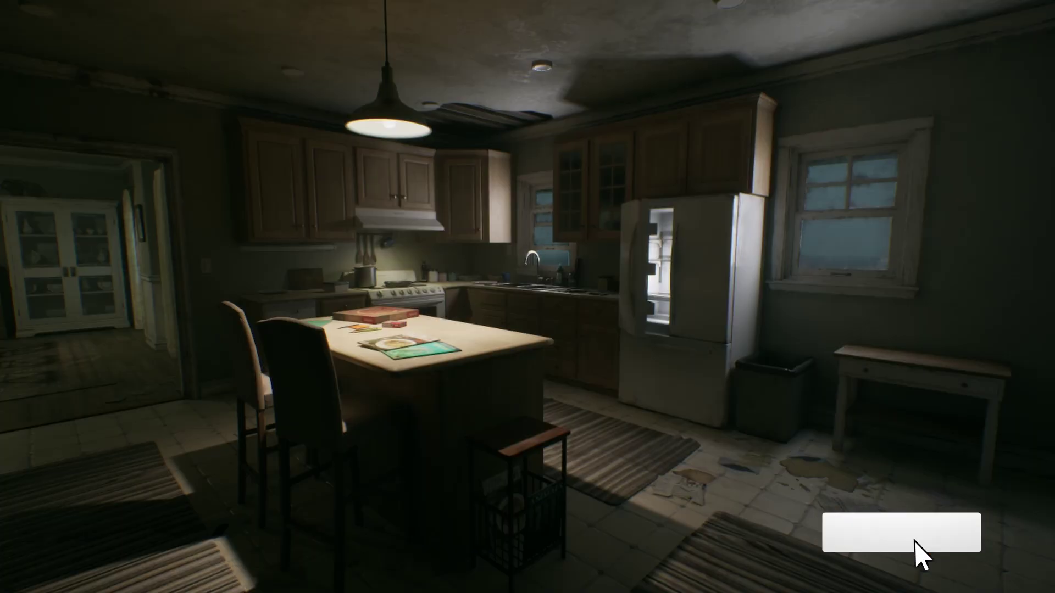